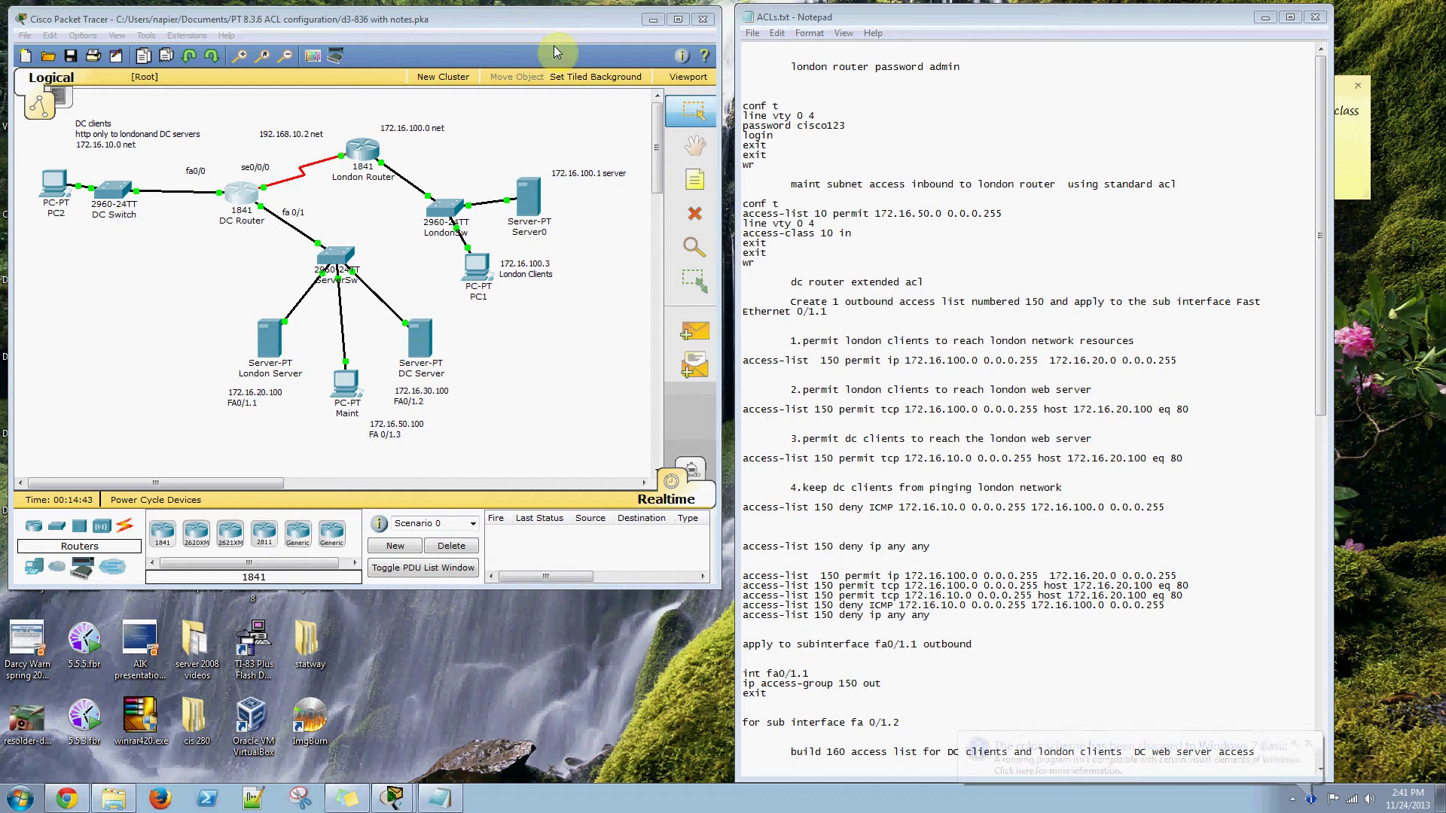
Review the activity instructions, repositioning the window as needed, then close them.
left_click(392, 798)
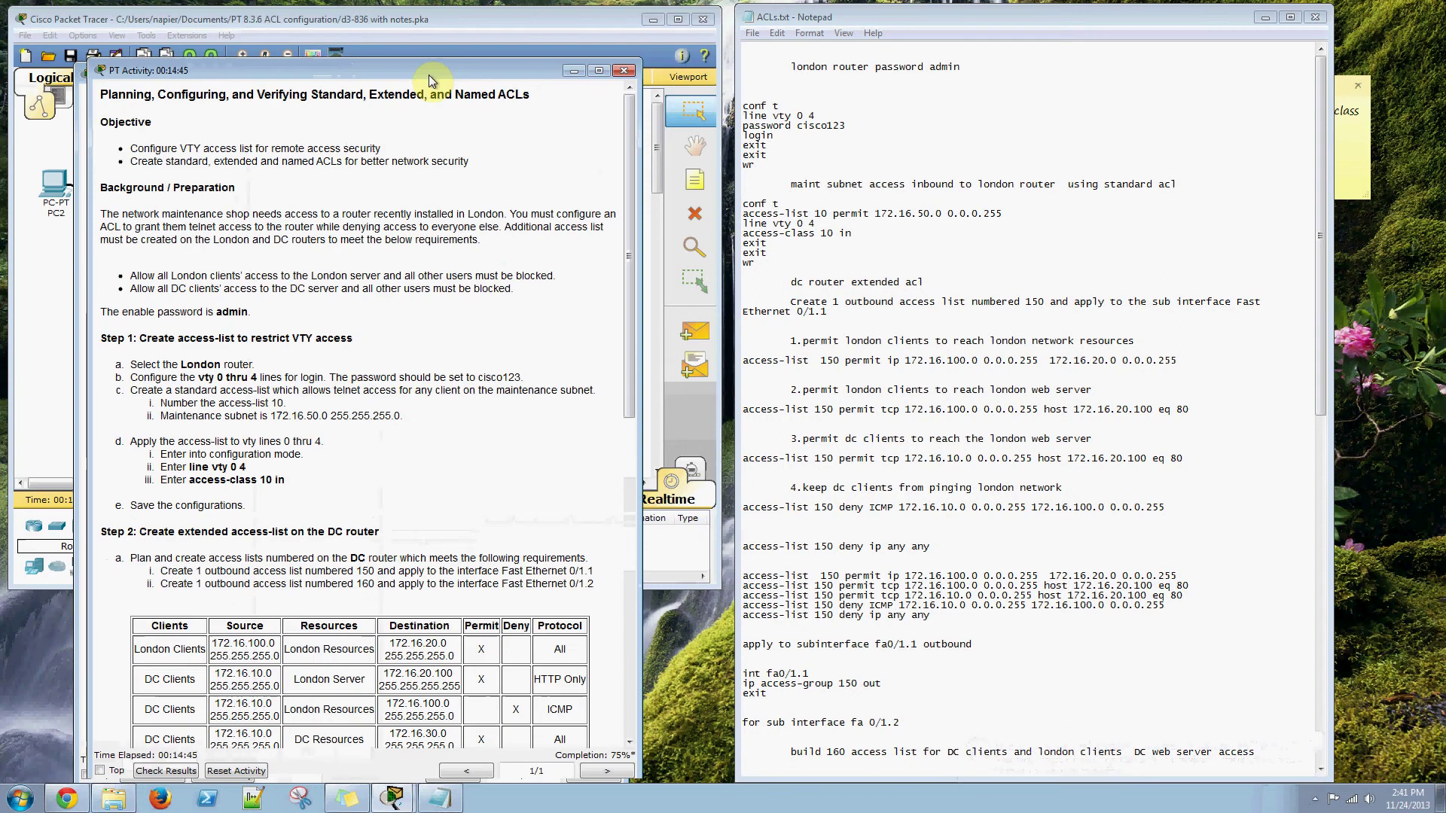
left_click_drag(428, 74, 514, 31)
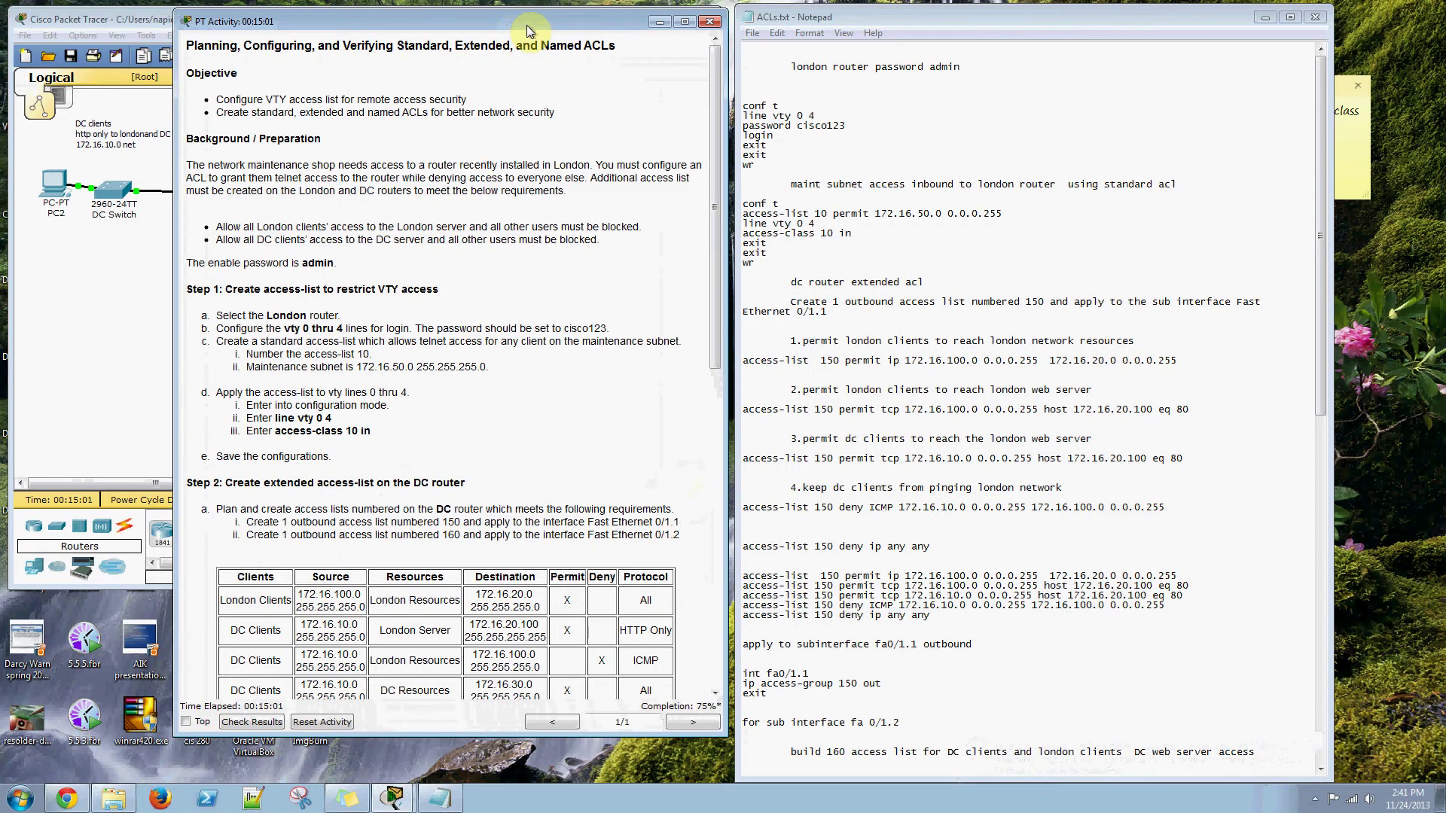
left_click_drag(526, 25, 628, 60)
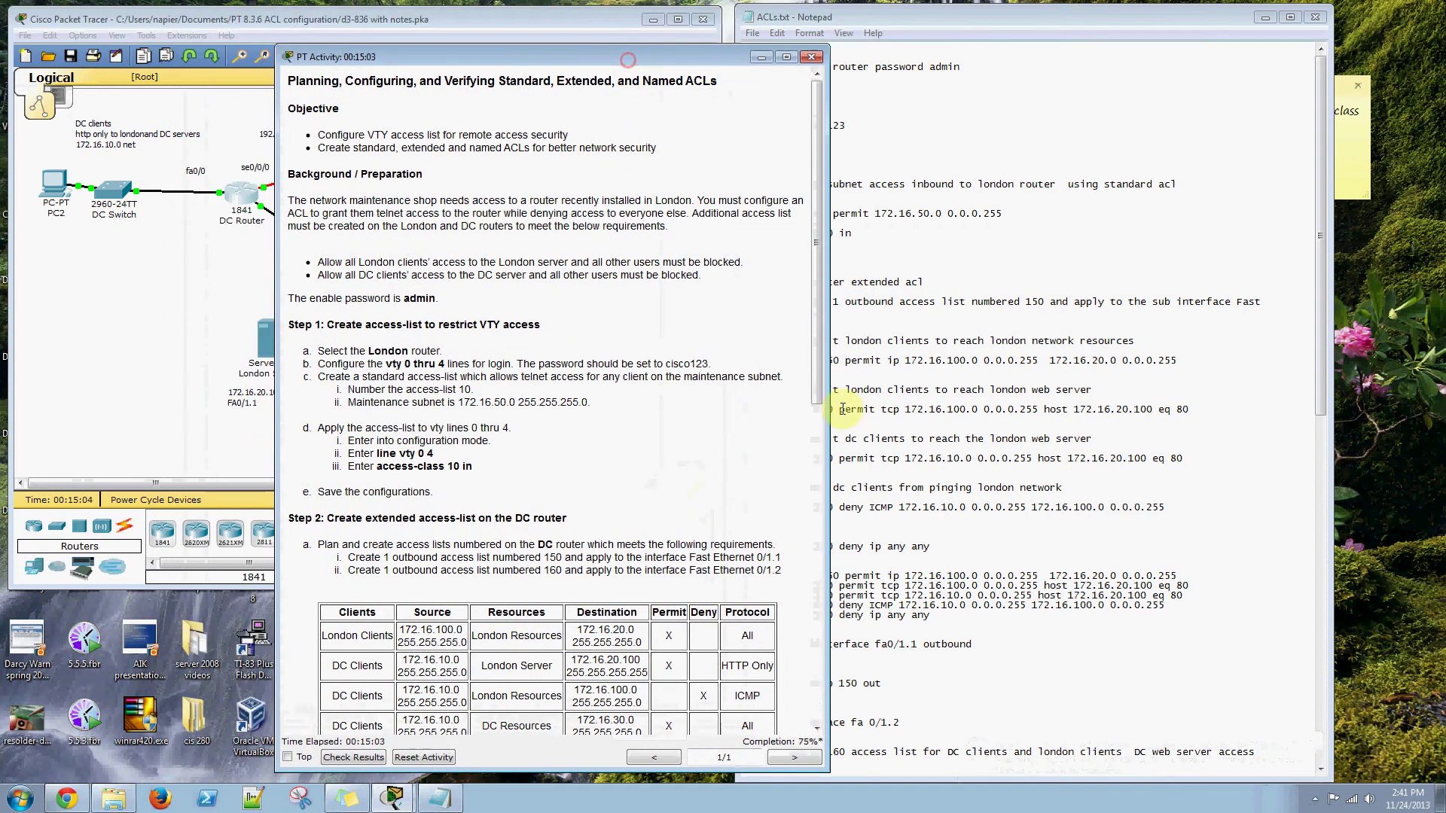
left_click_drag(819, 356, 828, 457)
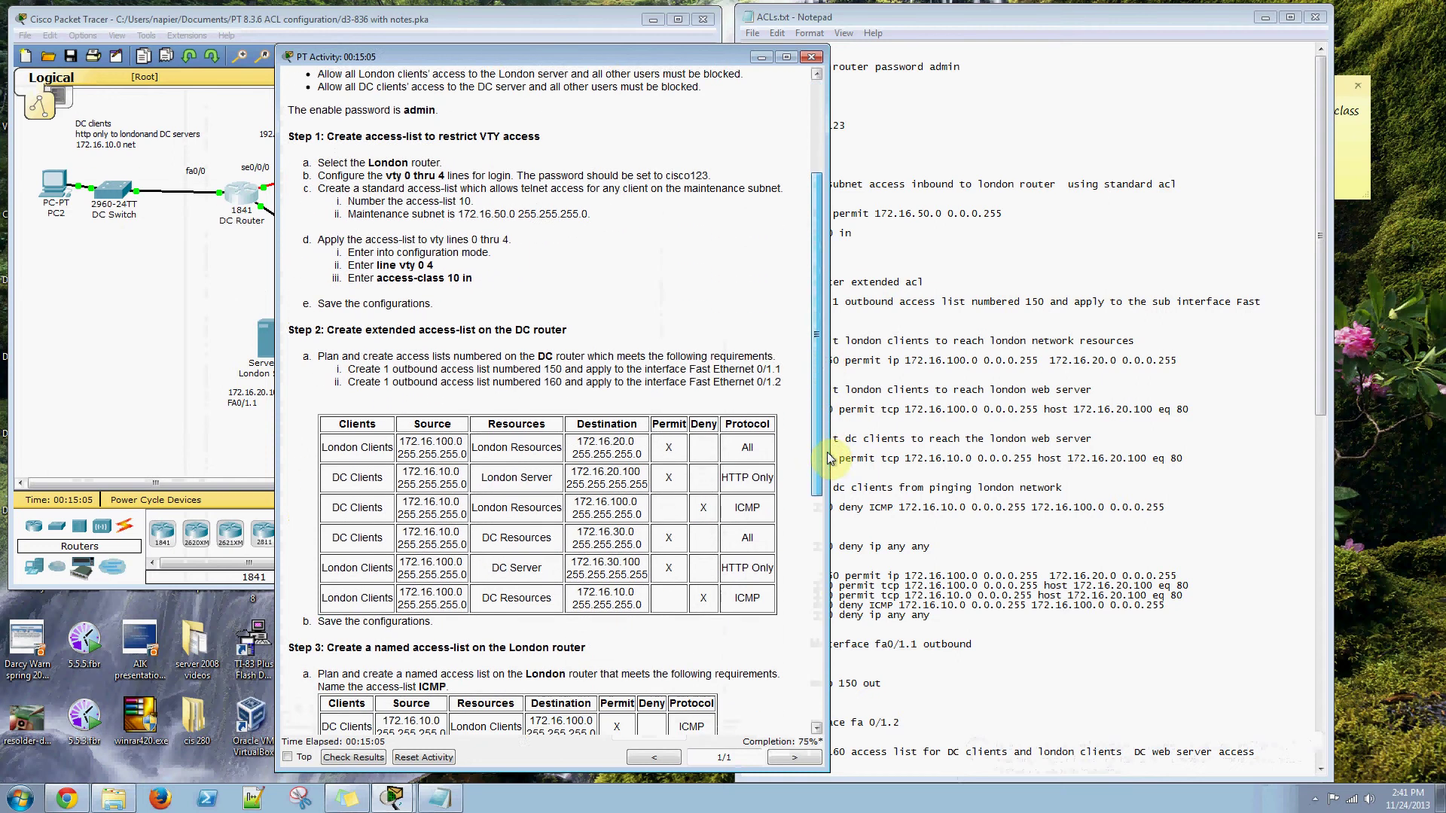
left_click_drag(622, 64, 491, 52)
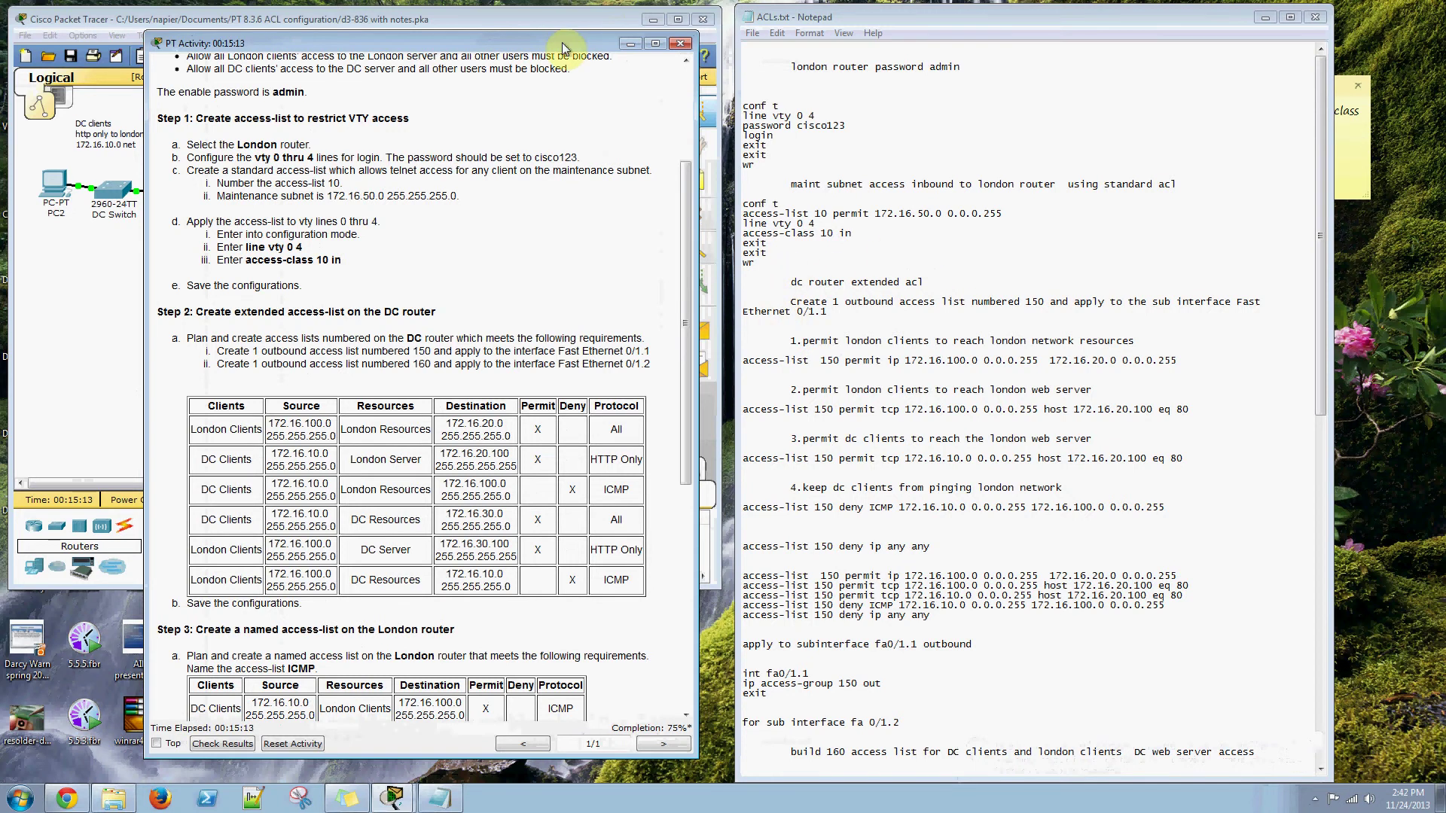
left_click_drag(563, 48, 287, 82)
left_click(353, 78)
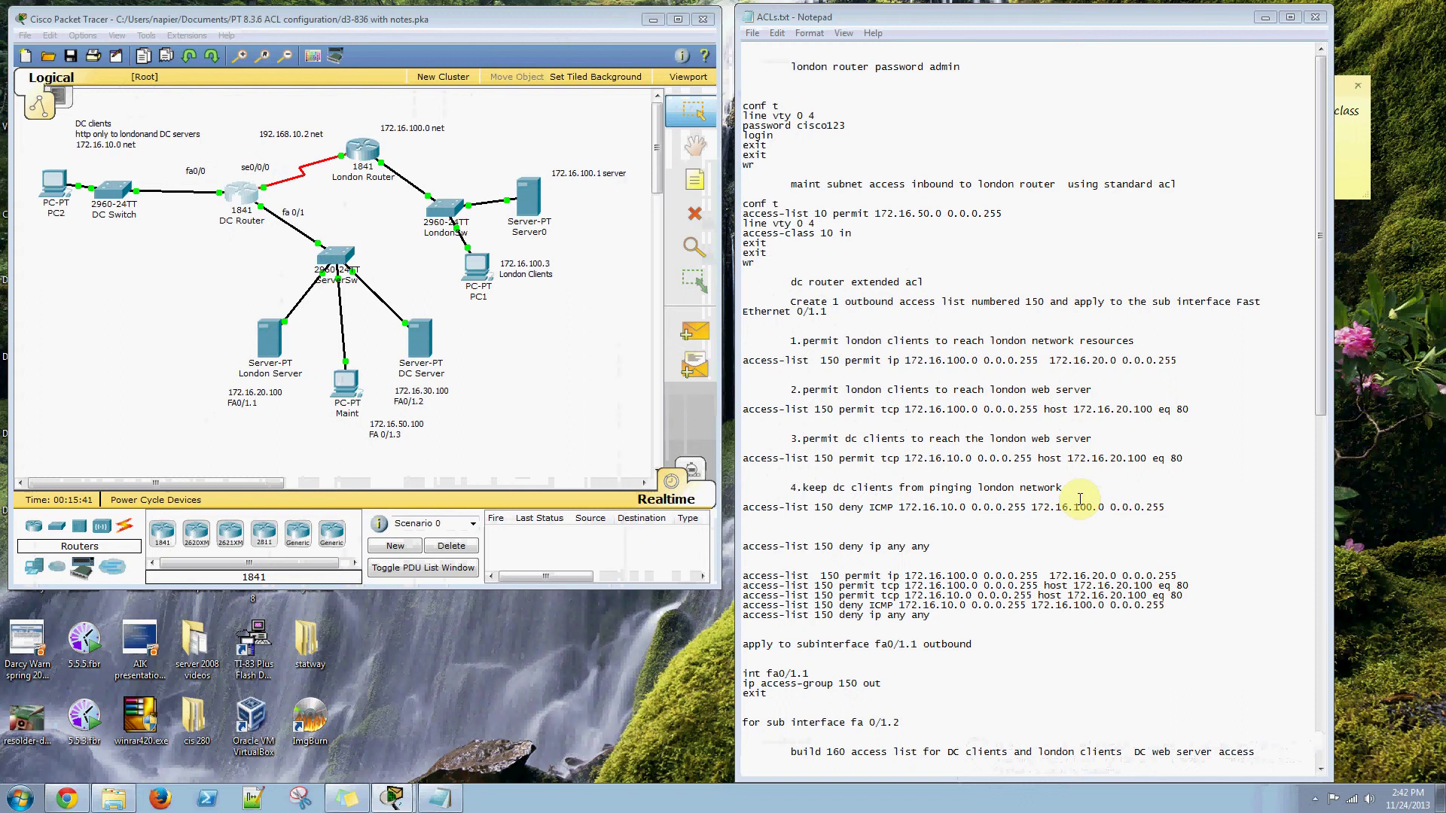
In the ACL notes, highlight the fa0/1.1 outbound apply line and the access-list 160 heading.
left_click(1249, 531)
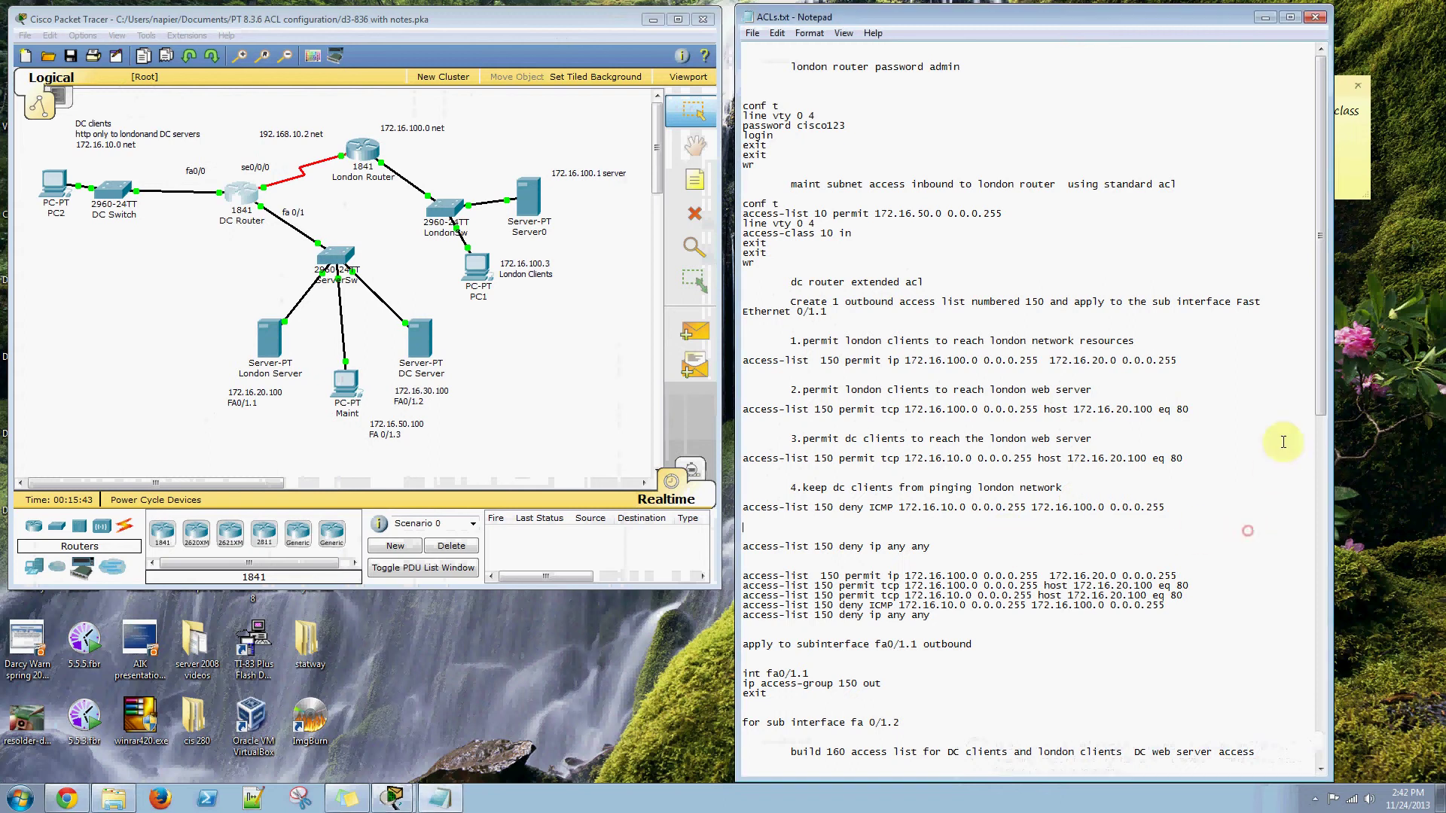
left_click_drag(1319, 402, 1320, 482)
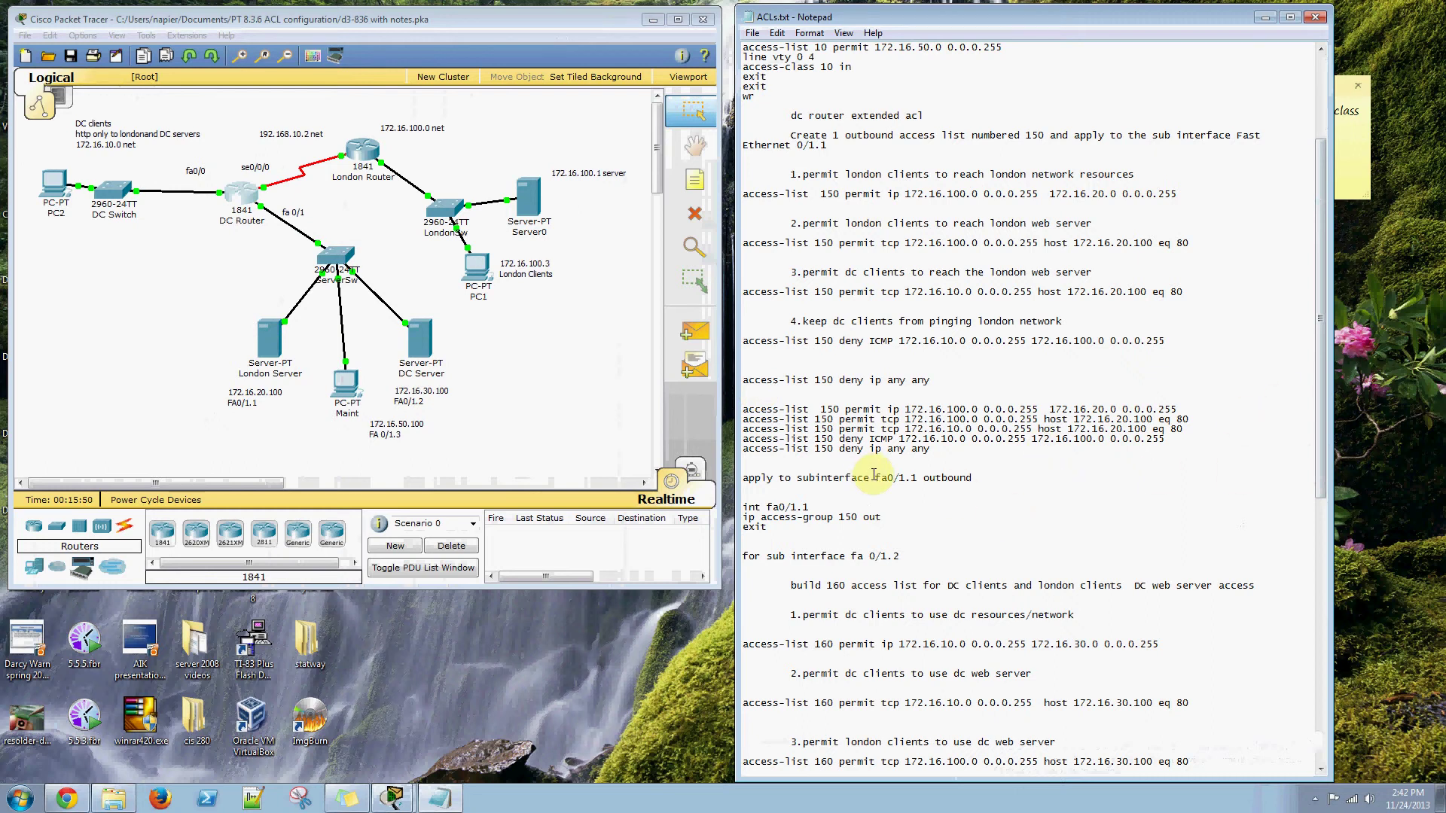
left_click_drag(875, 479, 1009, 479)
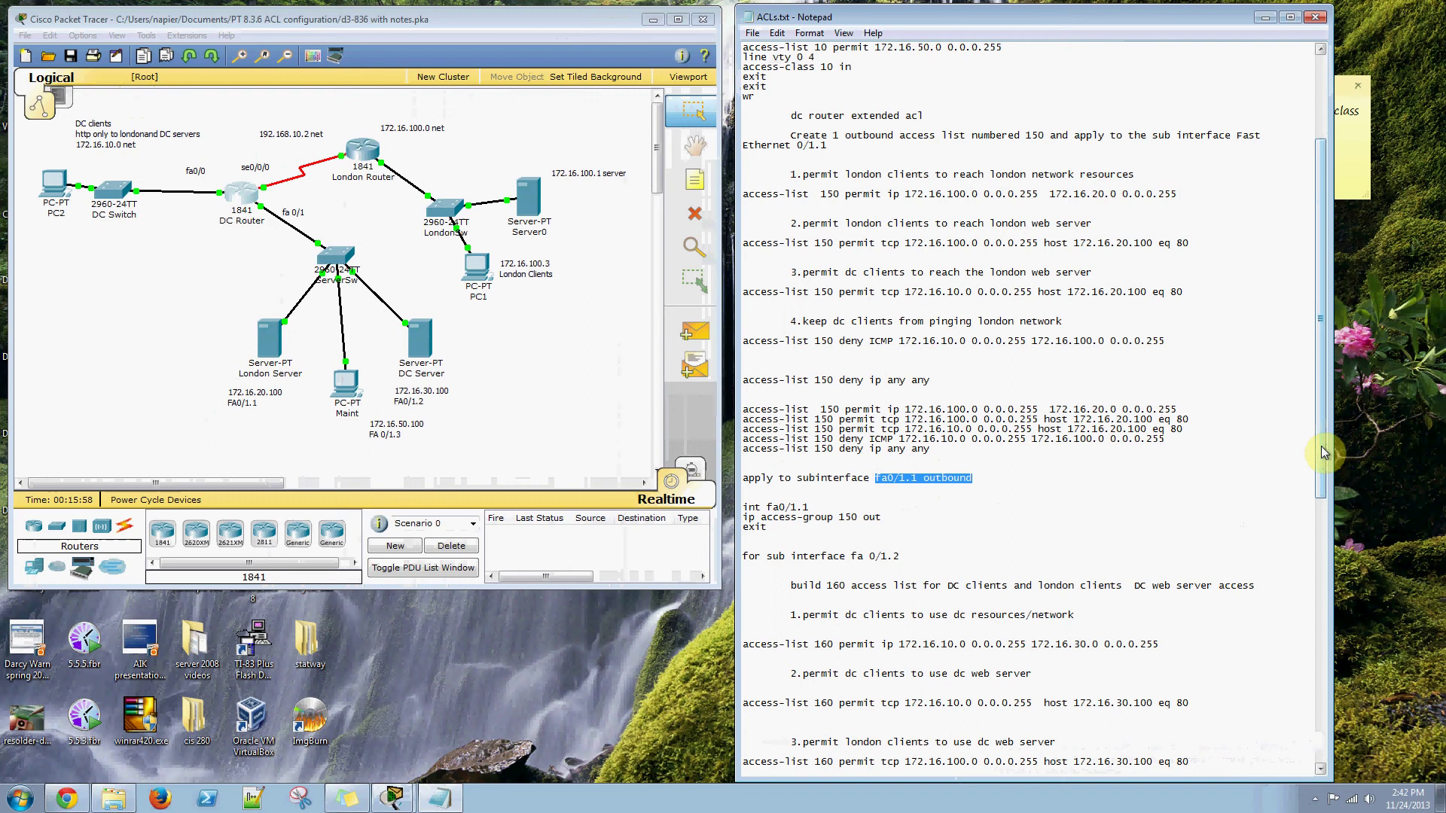
left_click_drag(1323, 452, 1328, 501)
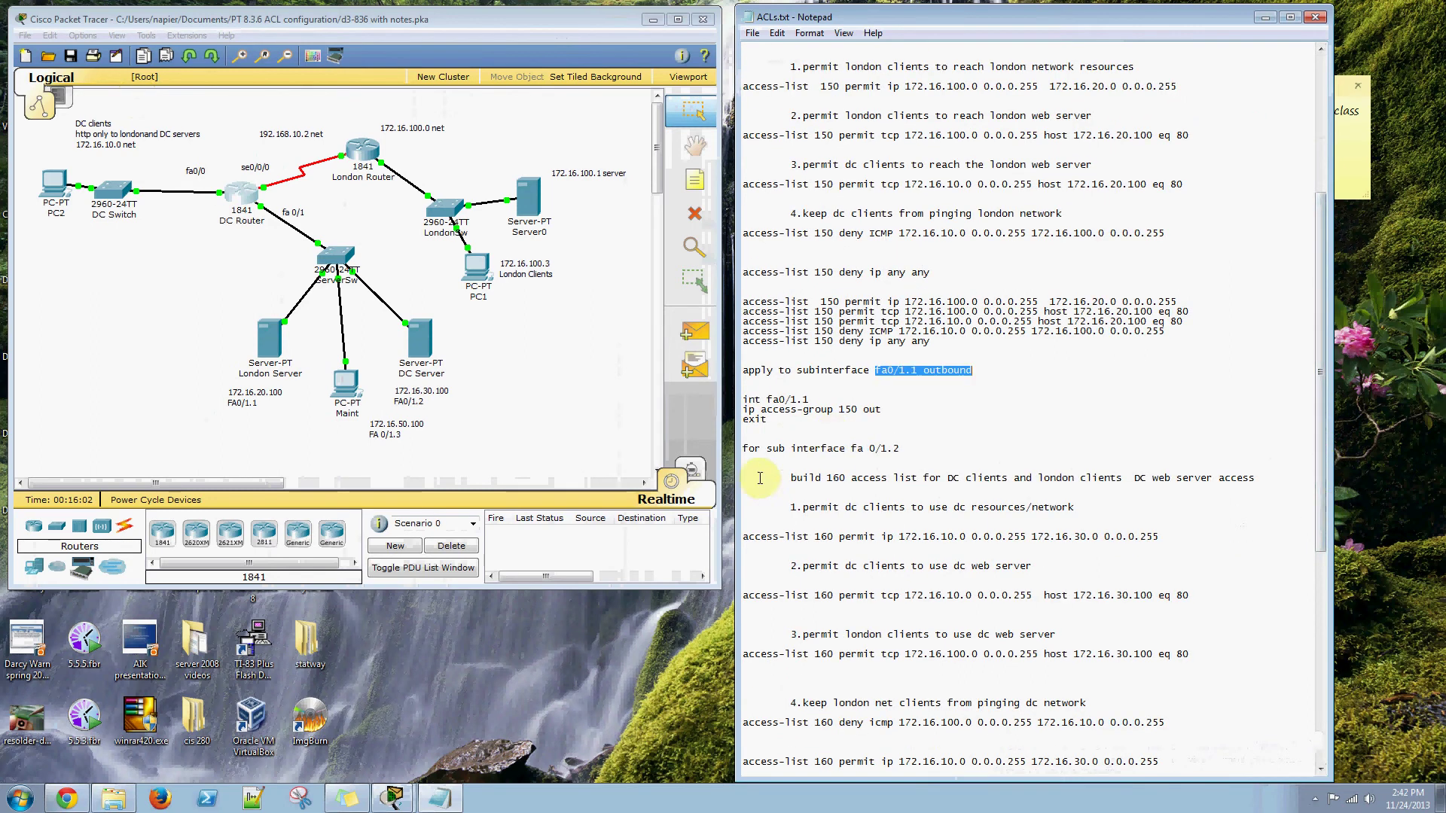
left_click_drag(774, 477, 1260, 482)
left_click(397, 347)
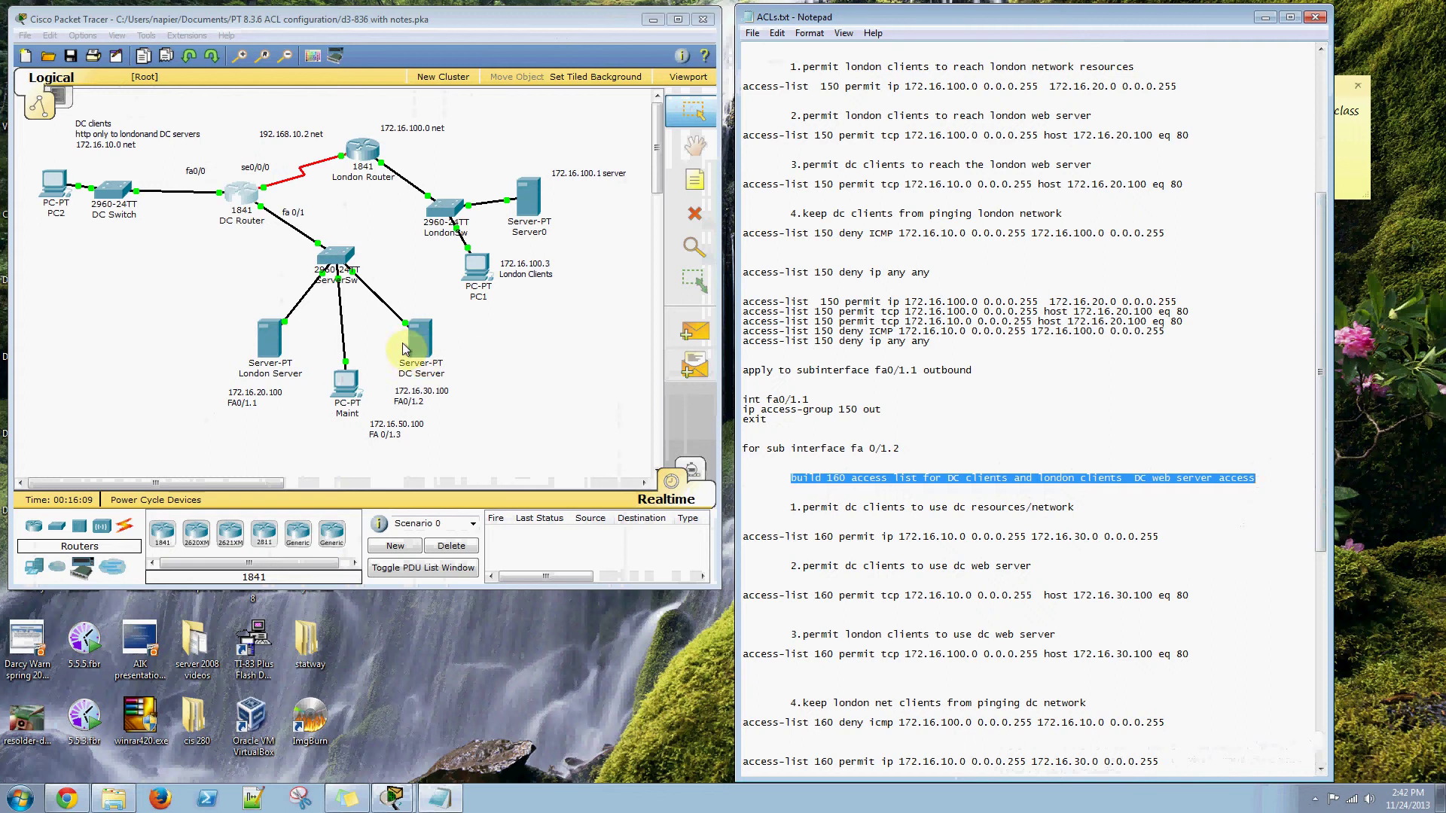
Highlight the access-list 160 requirements for DC clients and London clients reaching the DC web server.
left_click(776, 500)
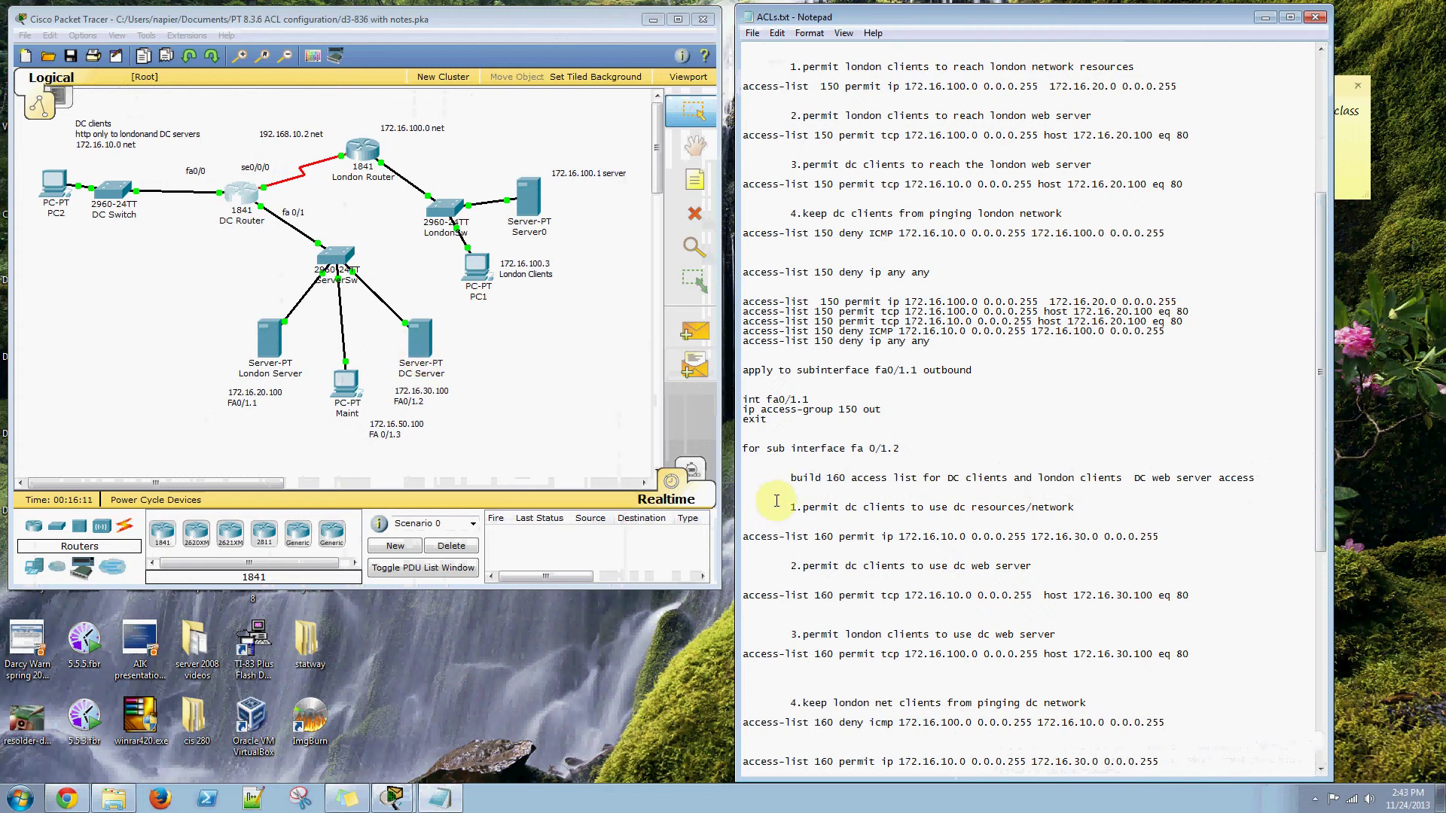
left_click_drag(1125, 507, 787, 507)
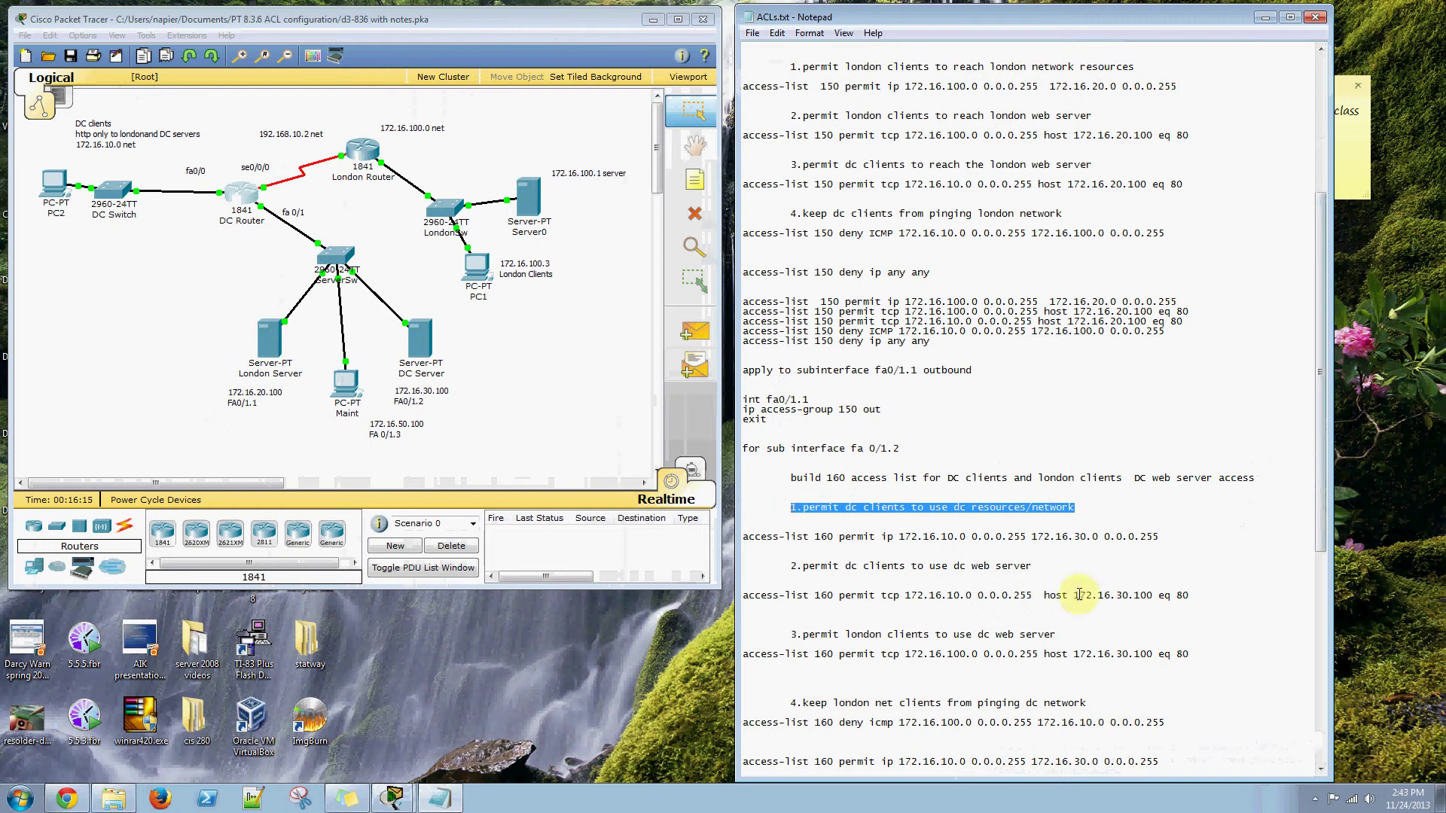
left_click_drag(1053, 566, 772, 561)
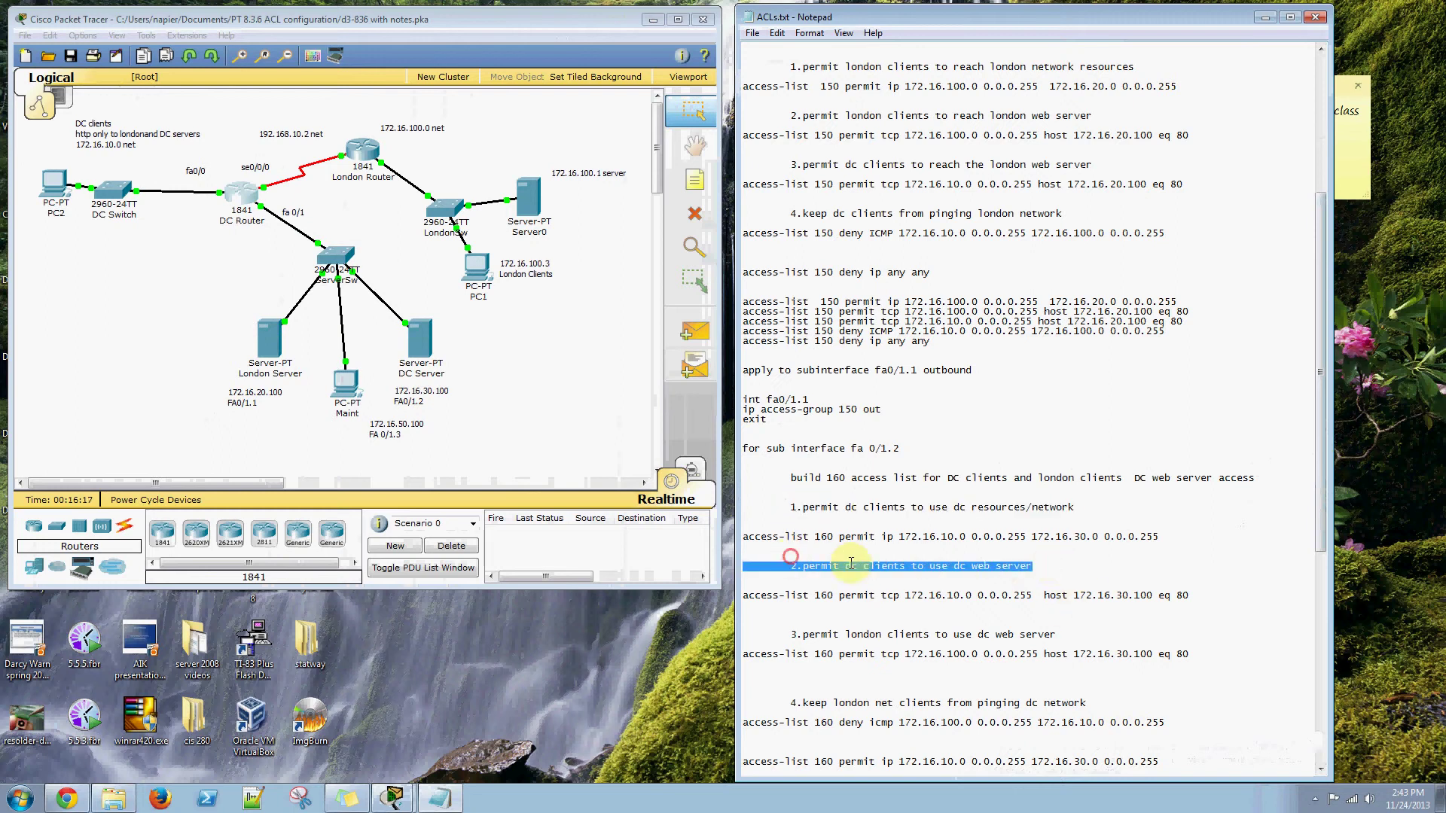
left_click(1085, 635)
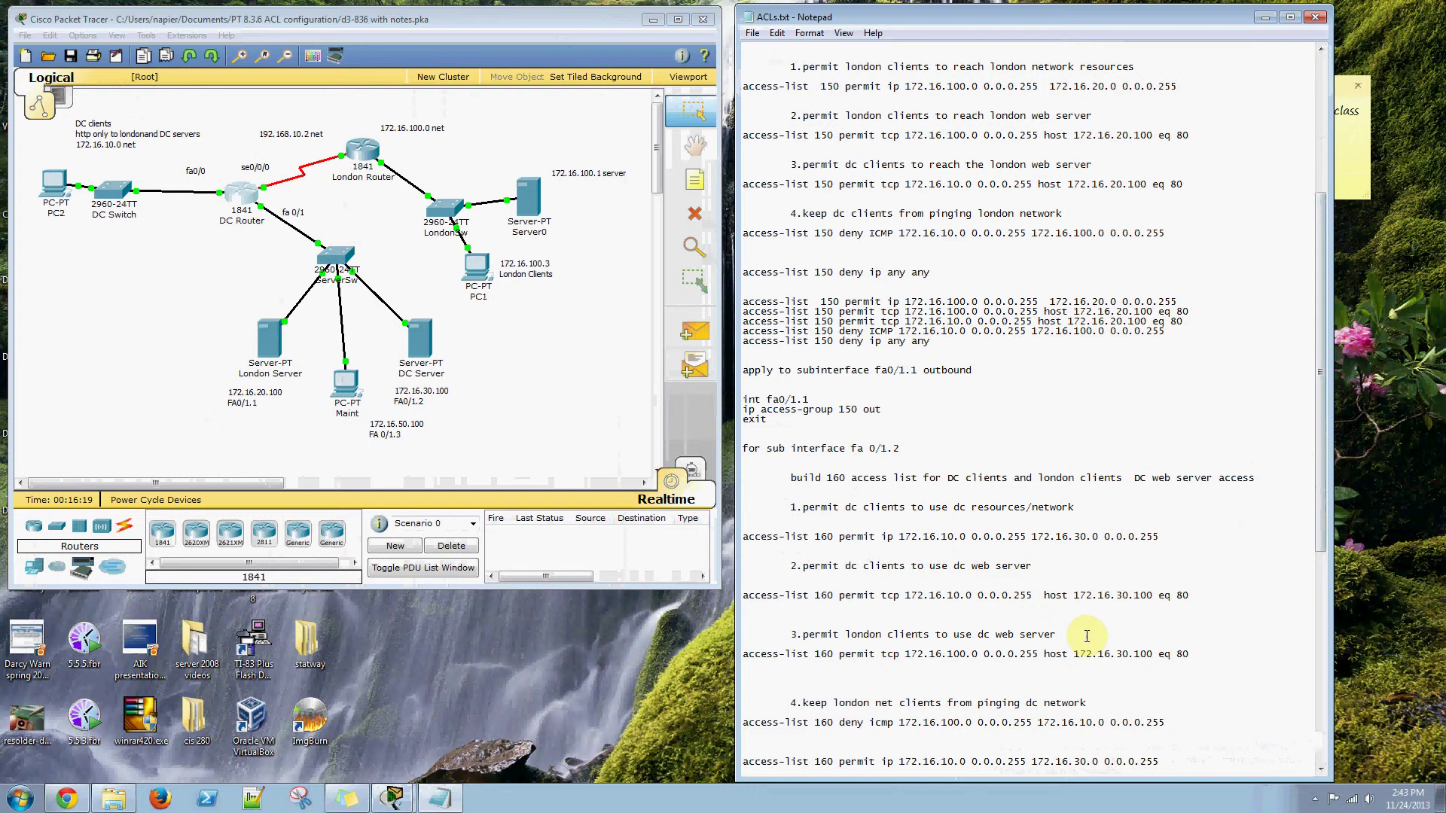
left_click_drag(1086, 637, 787, 637)
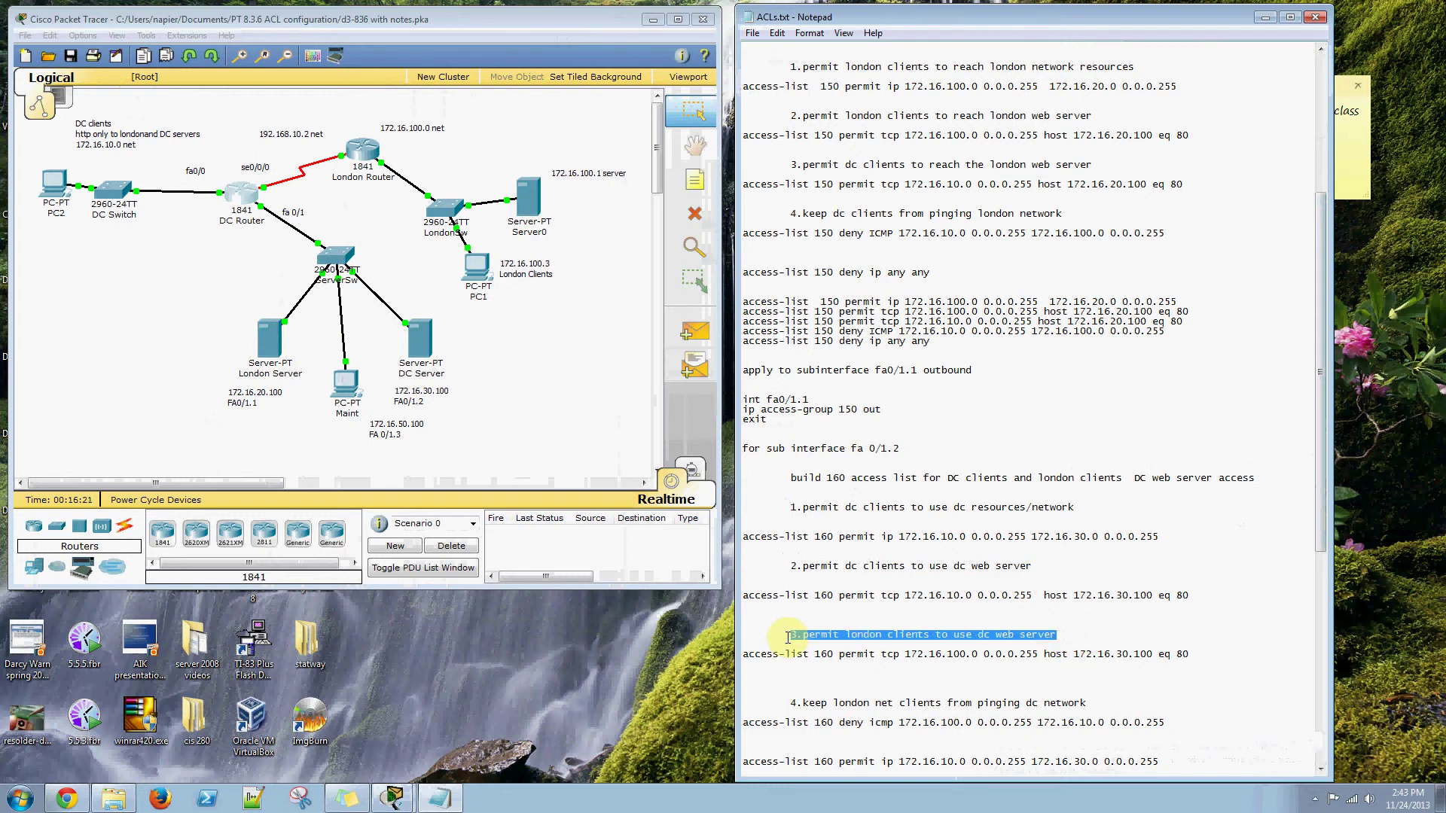
Highlight the requirement blocking London pings to DC and the int fa0/1.2 line.
scroll(1166, 625, "down", 1)
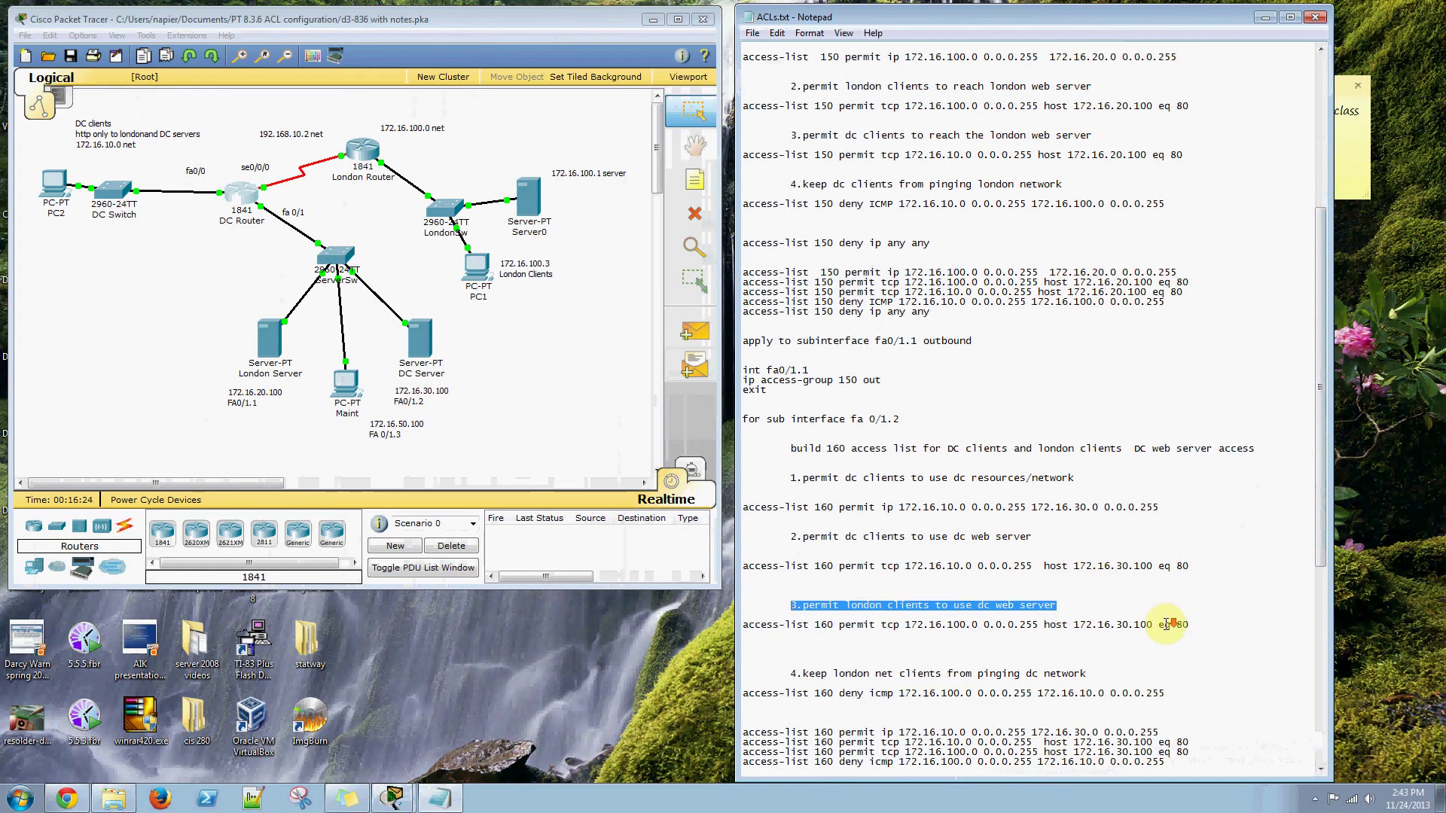
scroll(1166, 624, "down", 1)
left_click(785, 614)
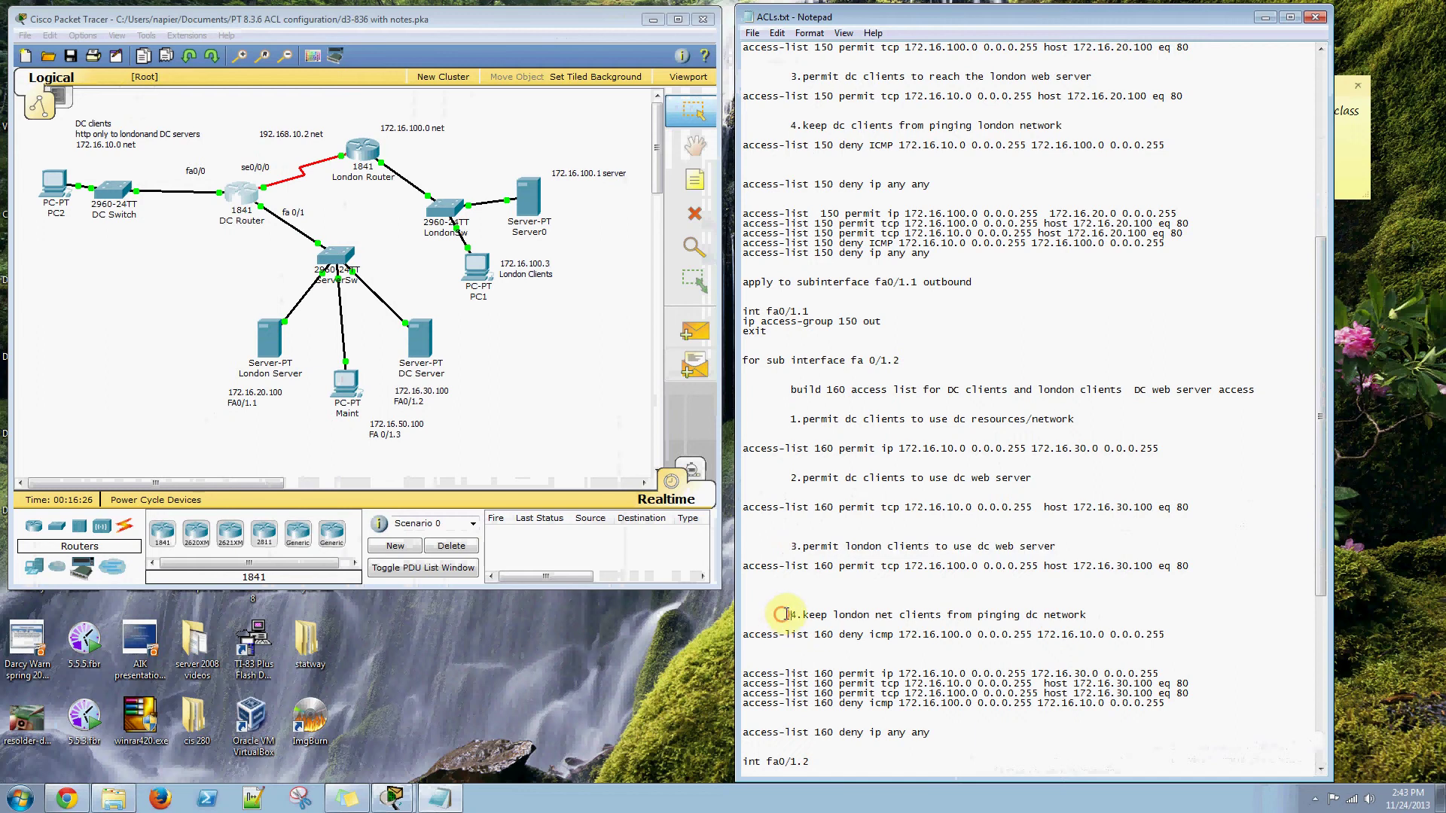
left_click_drag(785, 615, 1104, 616)
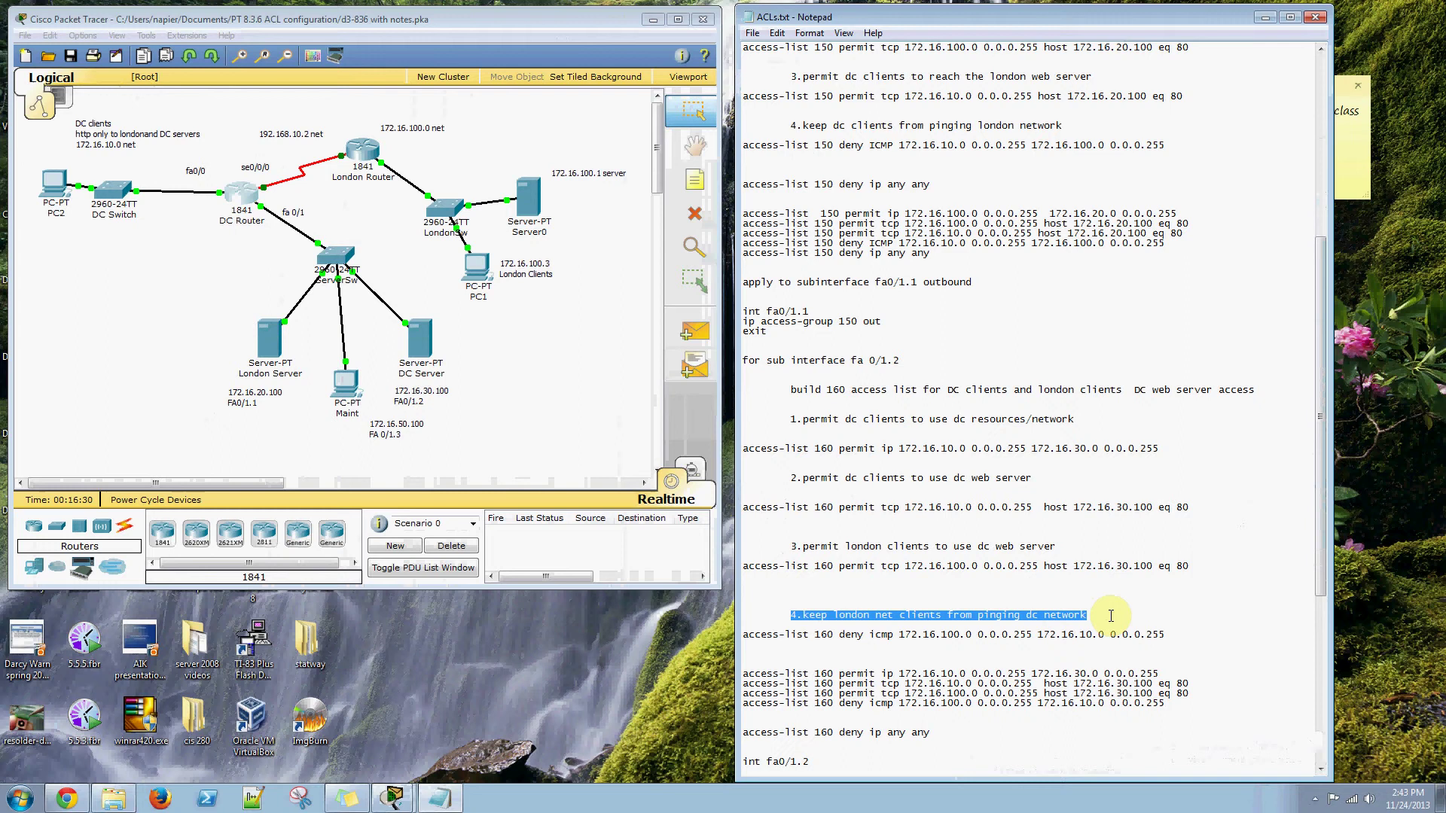
scroll(1106, 607, "down", 6)
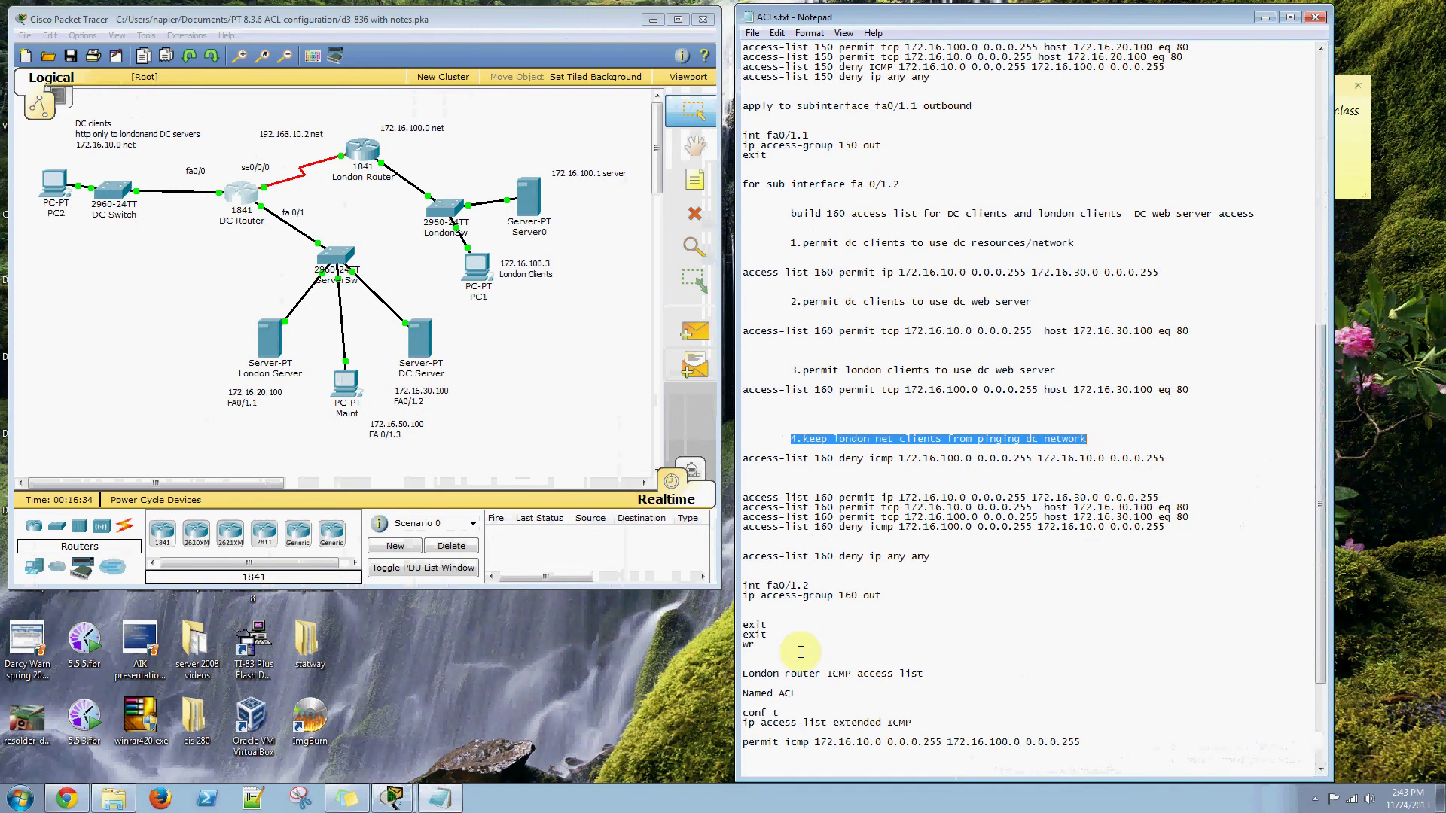
left_click_drag(814, 585, 748, 584)
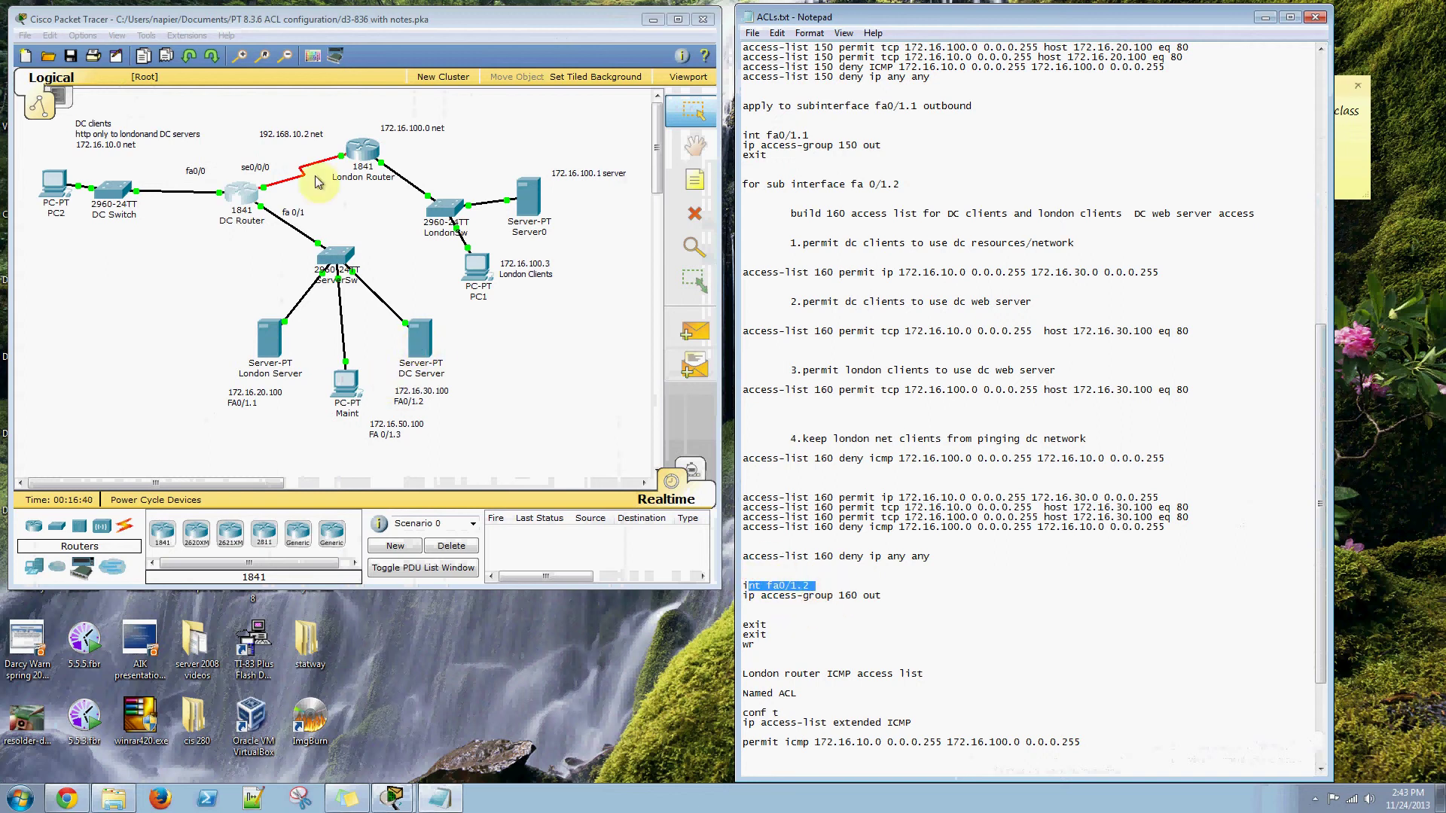
left_click(1039, 614)
Highlight the London router ICMP access list heading, its deny ip line and the int se0/0/0 line.
scroll(1047, 610, "down", 5)
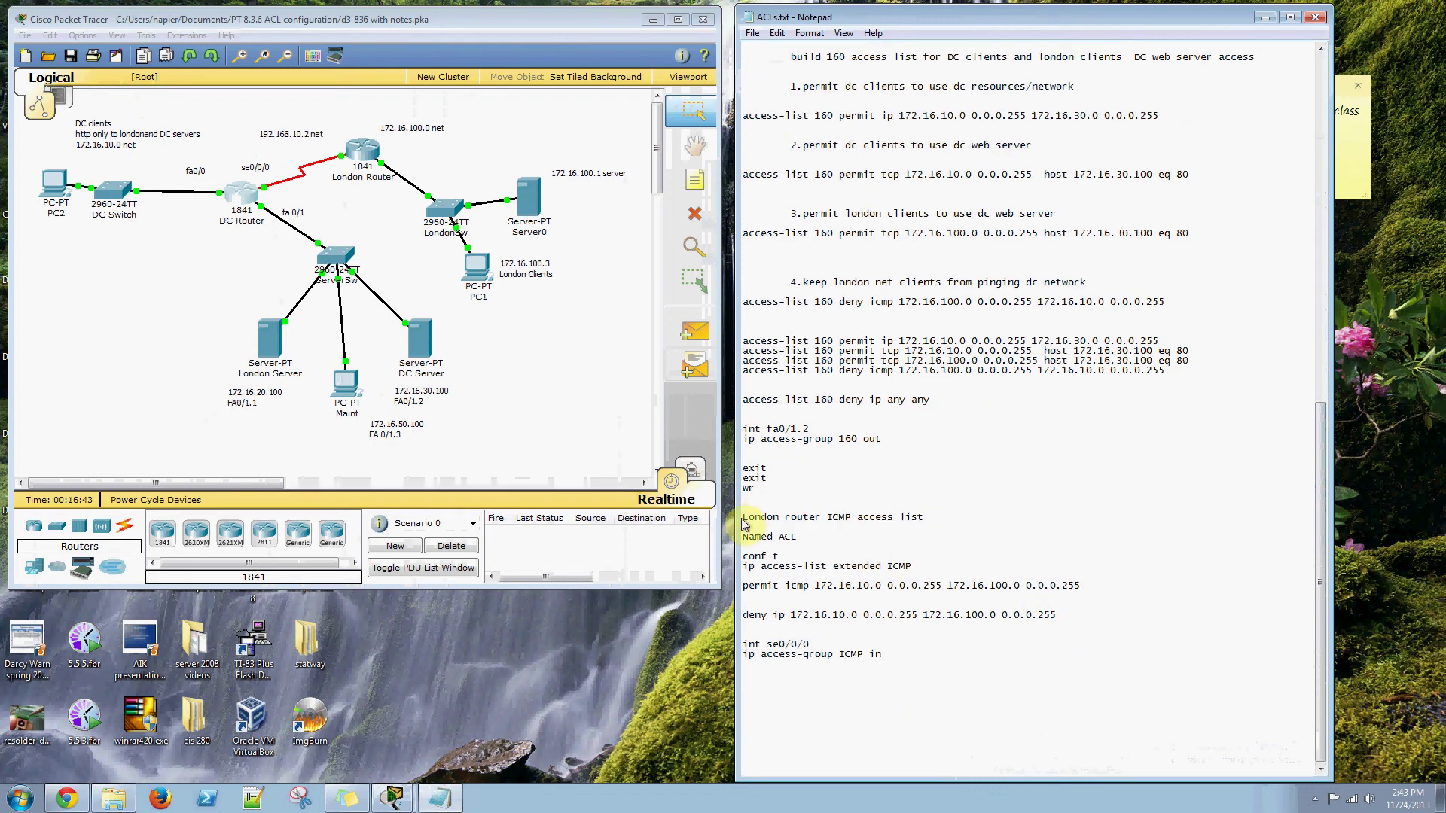
left_click_drag(743, 518, 964, 517)
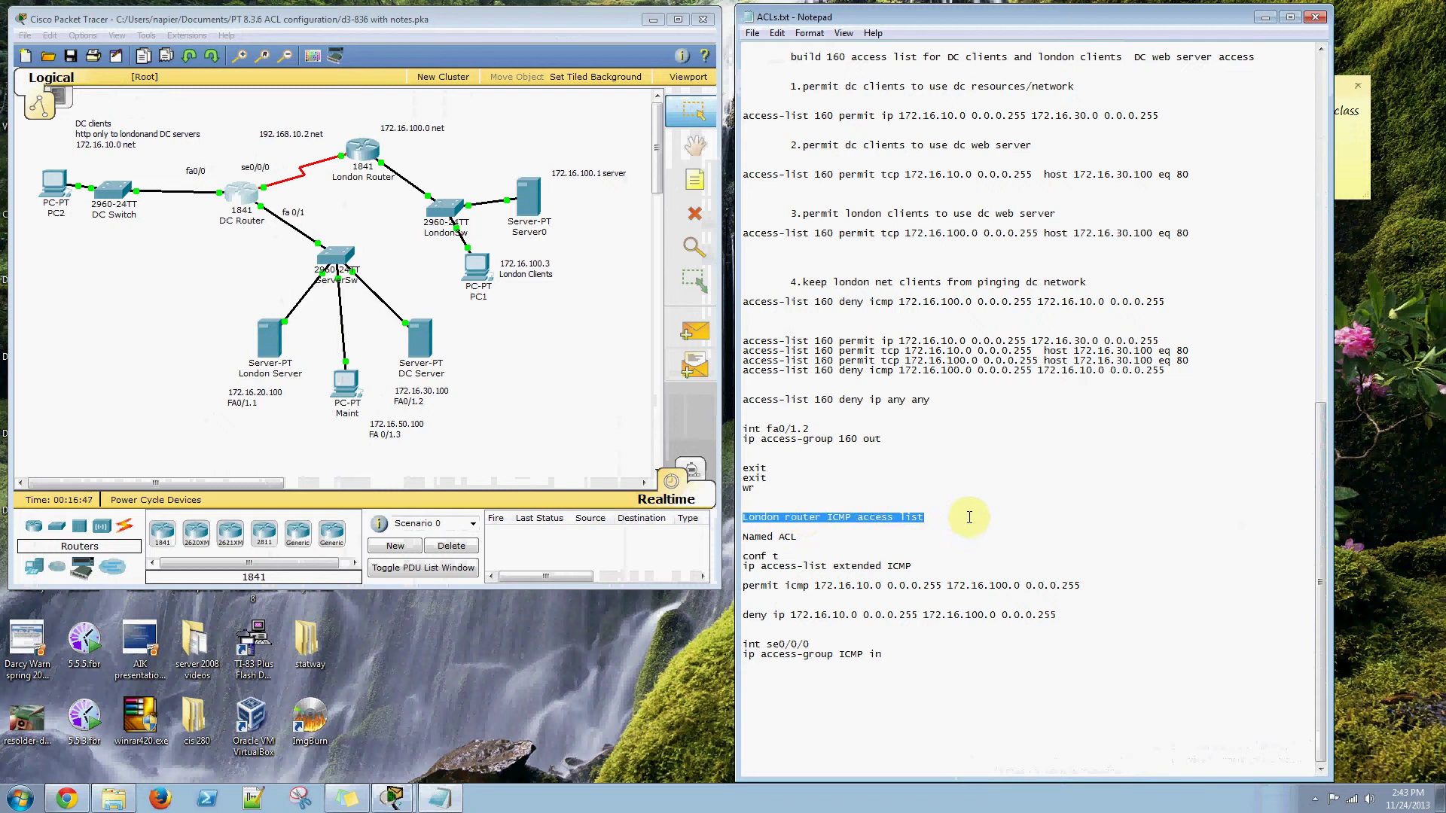
left_click(828, 536)
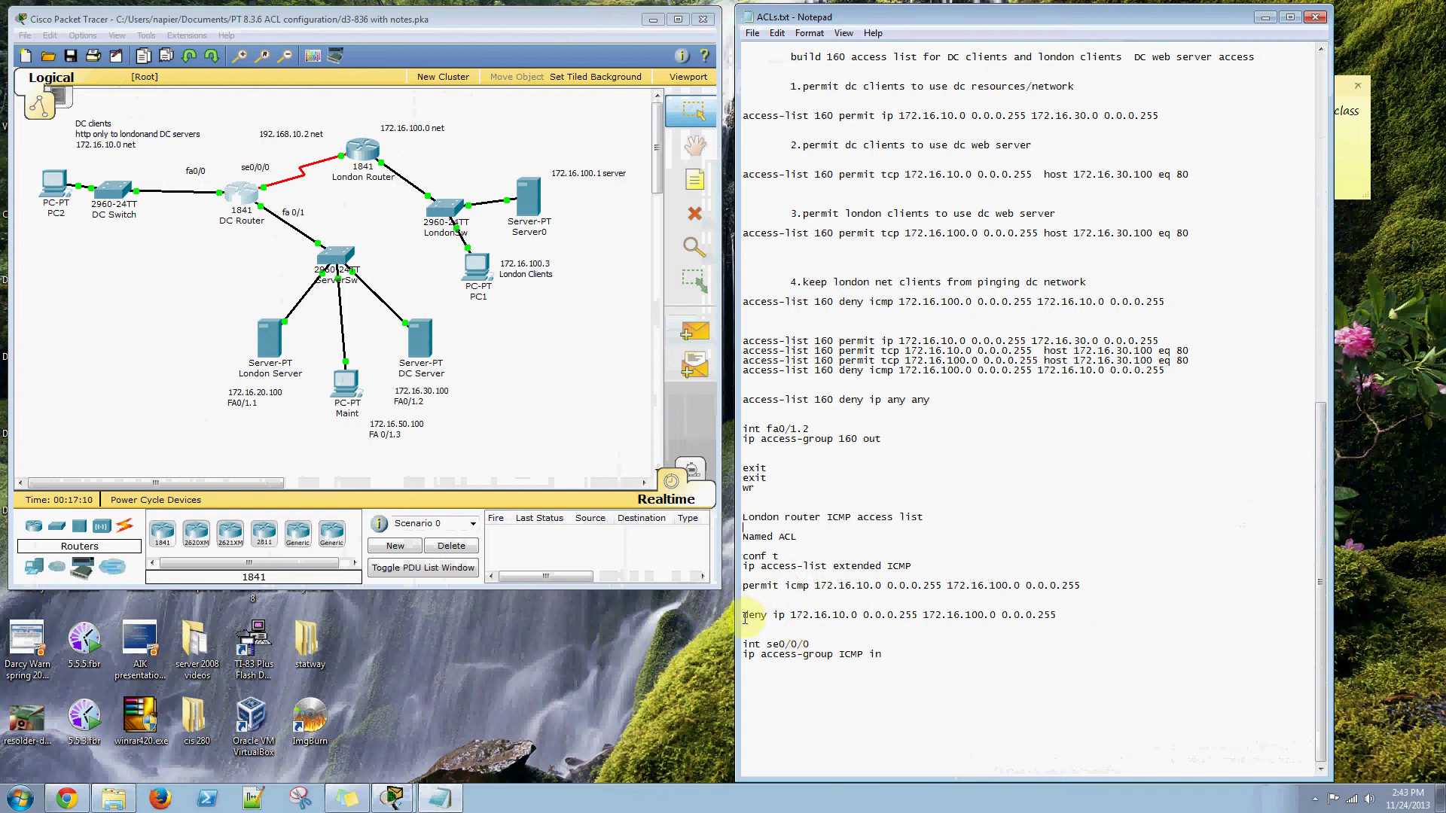
left_click_drag(743, 614, 1075, 620)
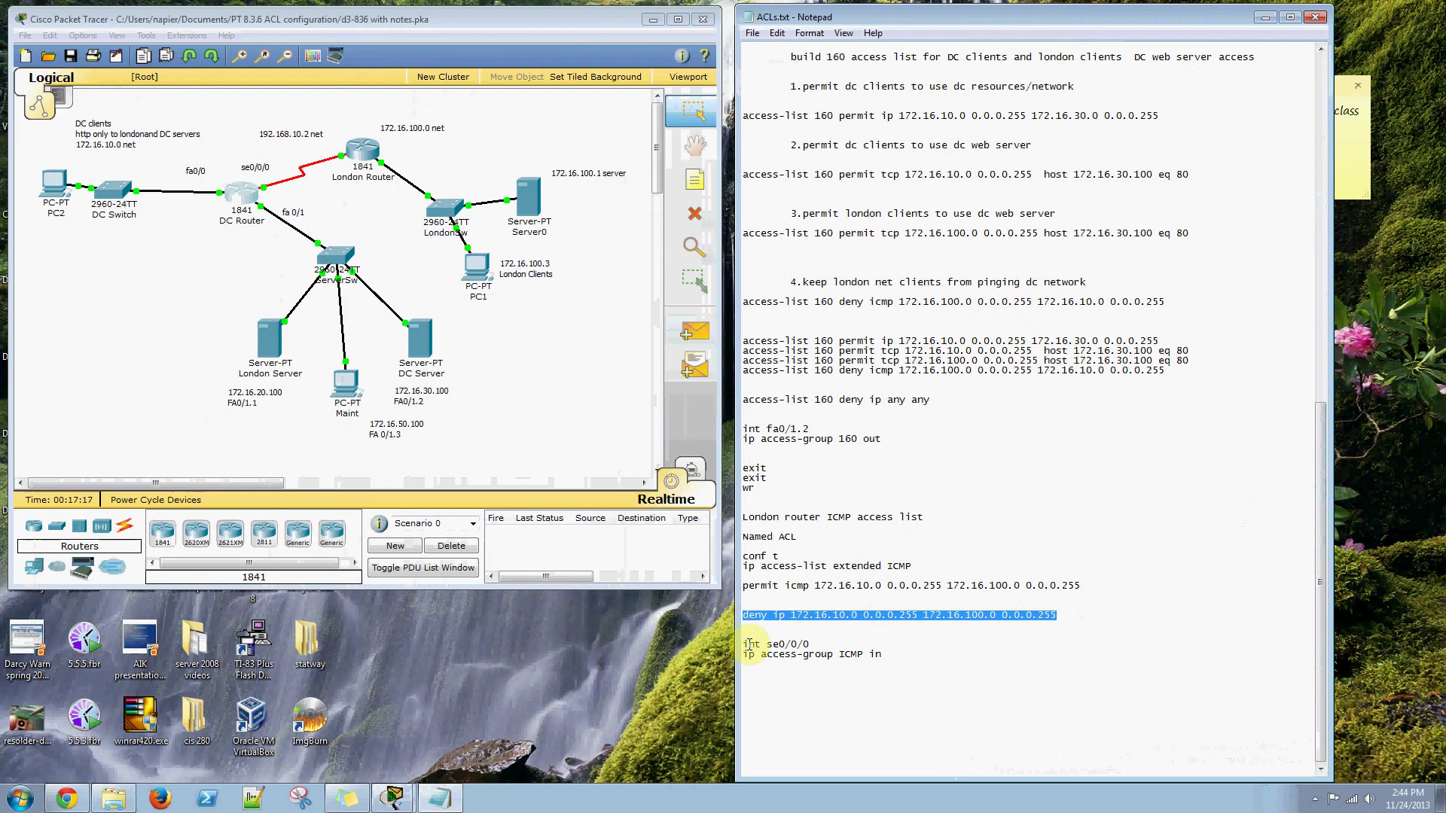
left_click_drag(744, 643, 837, 649)
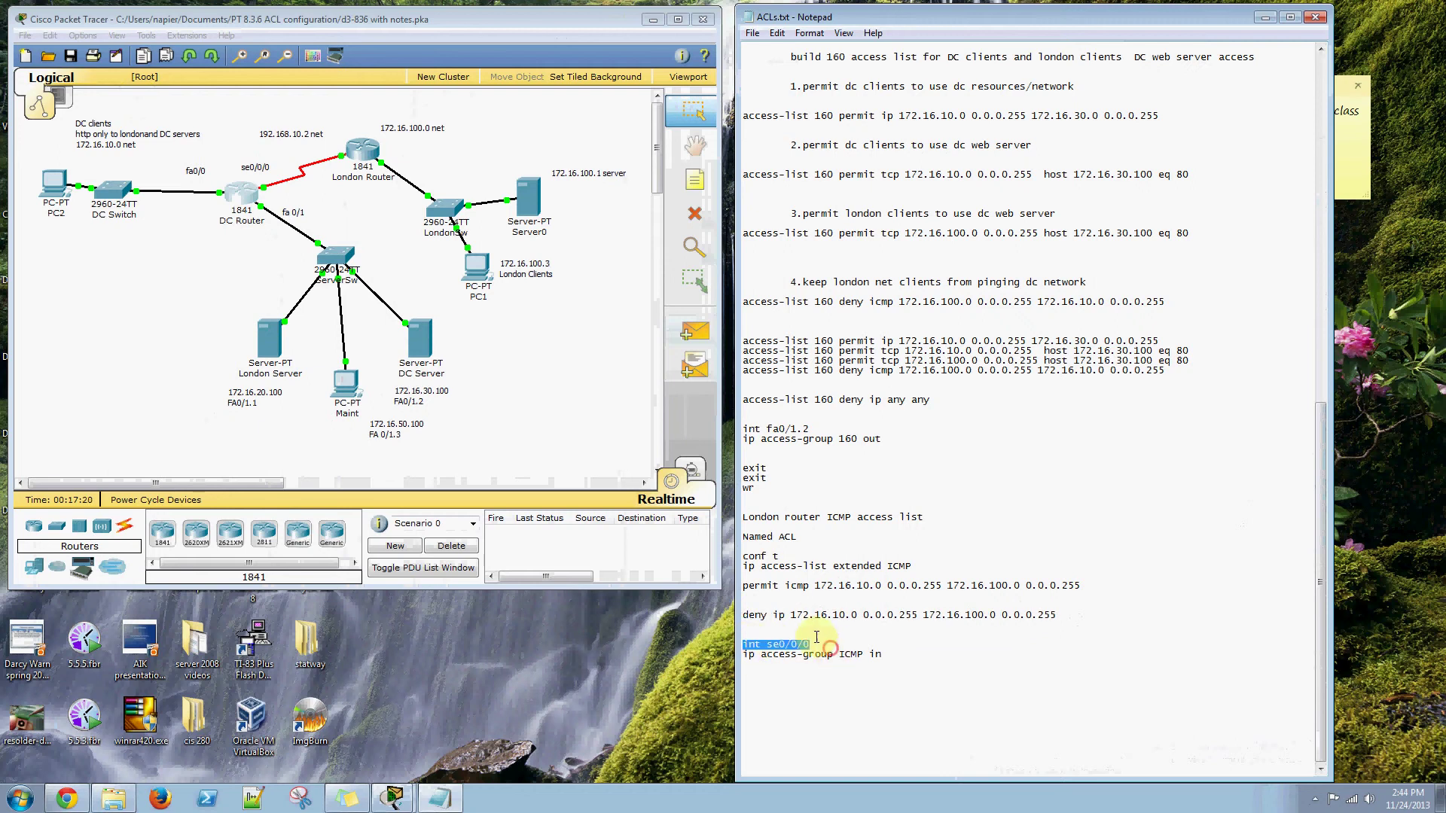
Run show access-lists on the London Router, check the access list 10 and ICMP entries, and close it.
left_click(335, 165)
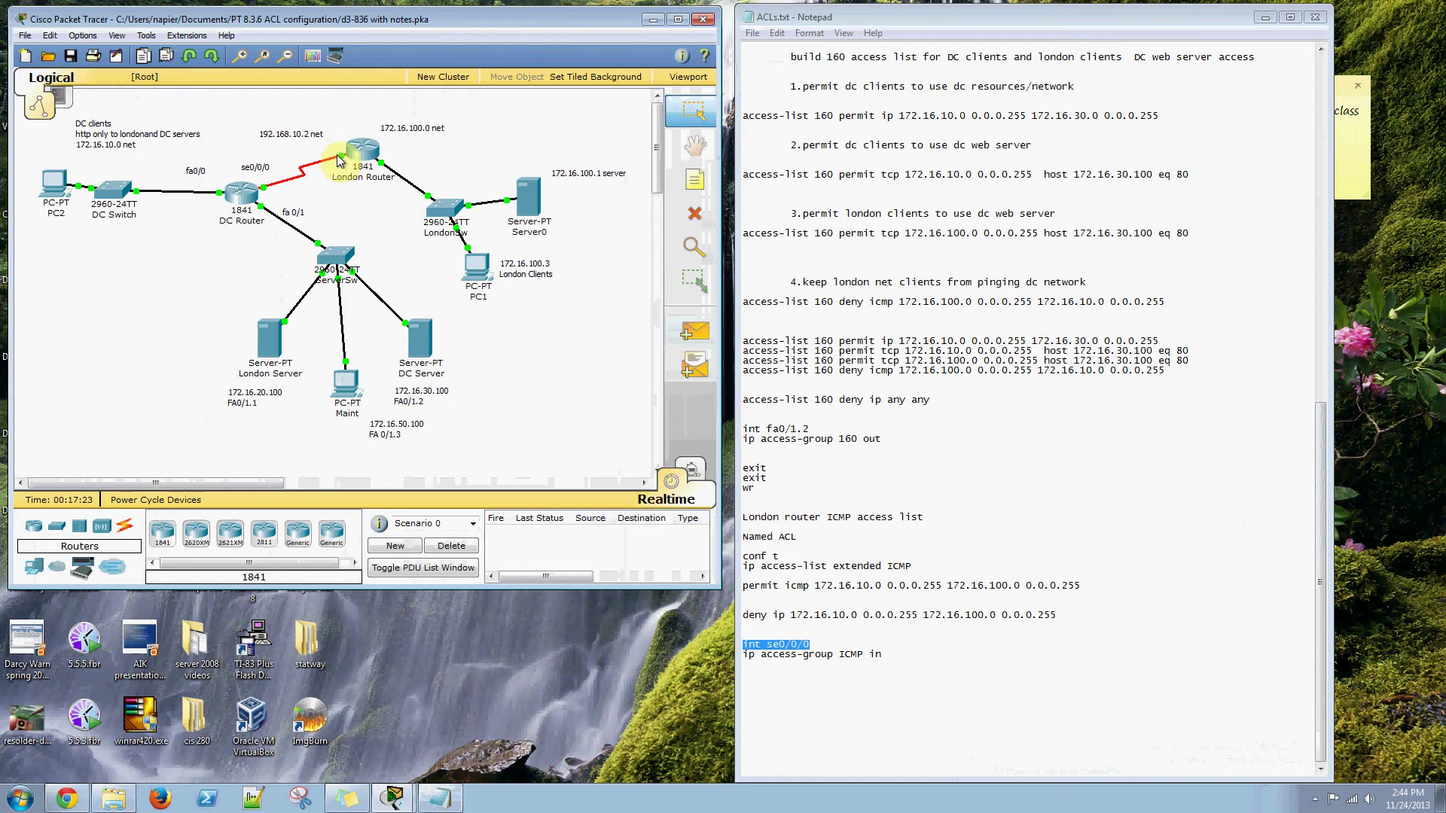
mouse_move(347, 159)
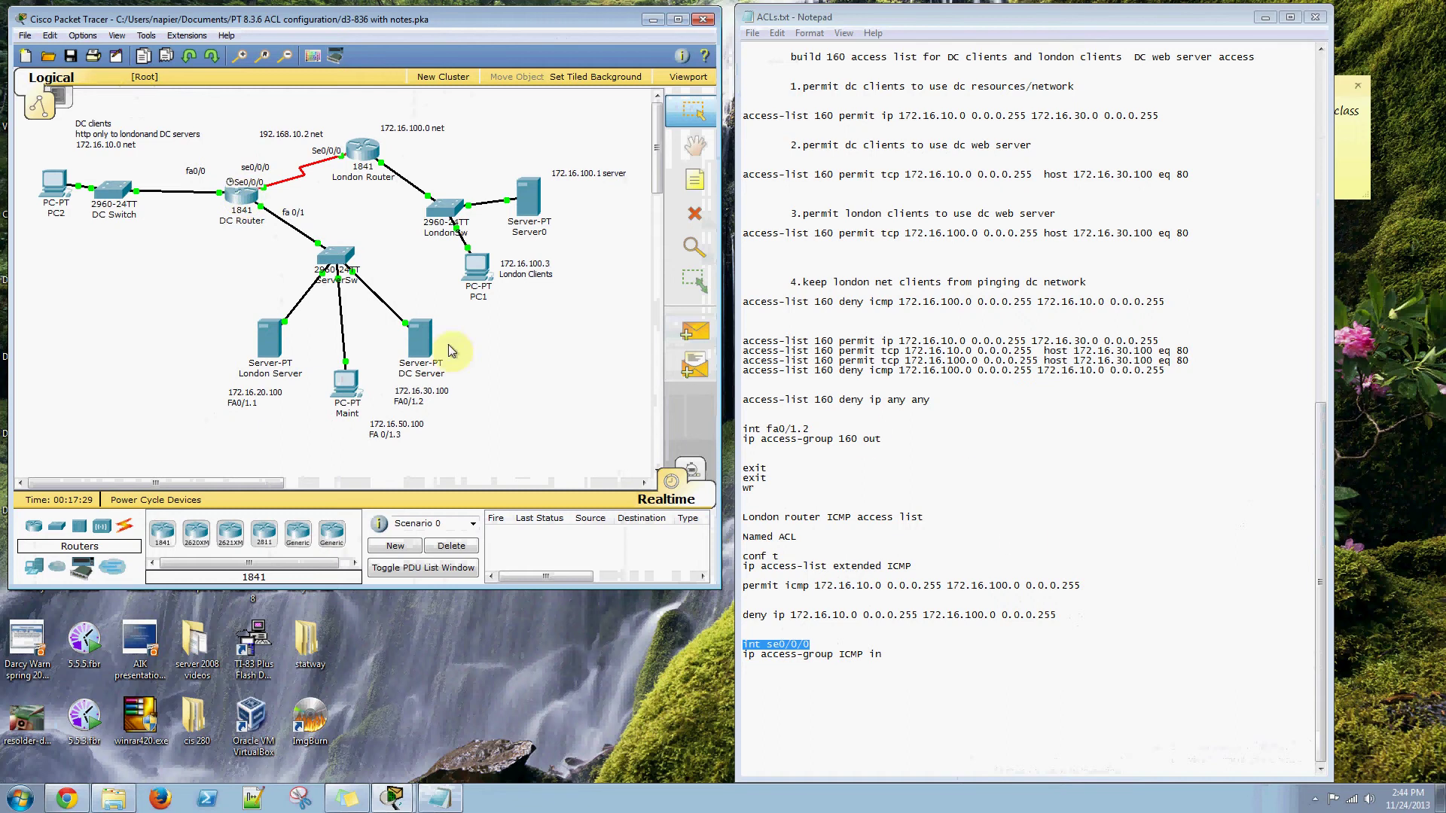
left_click(360, 148)
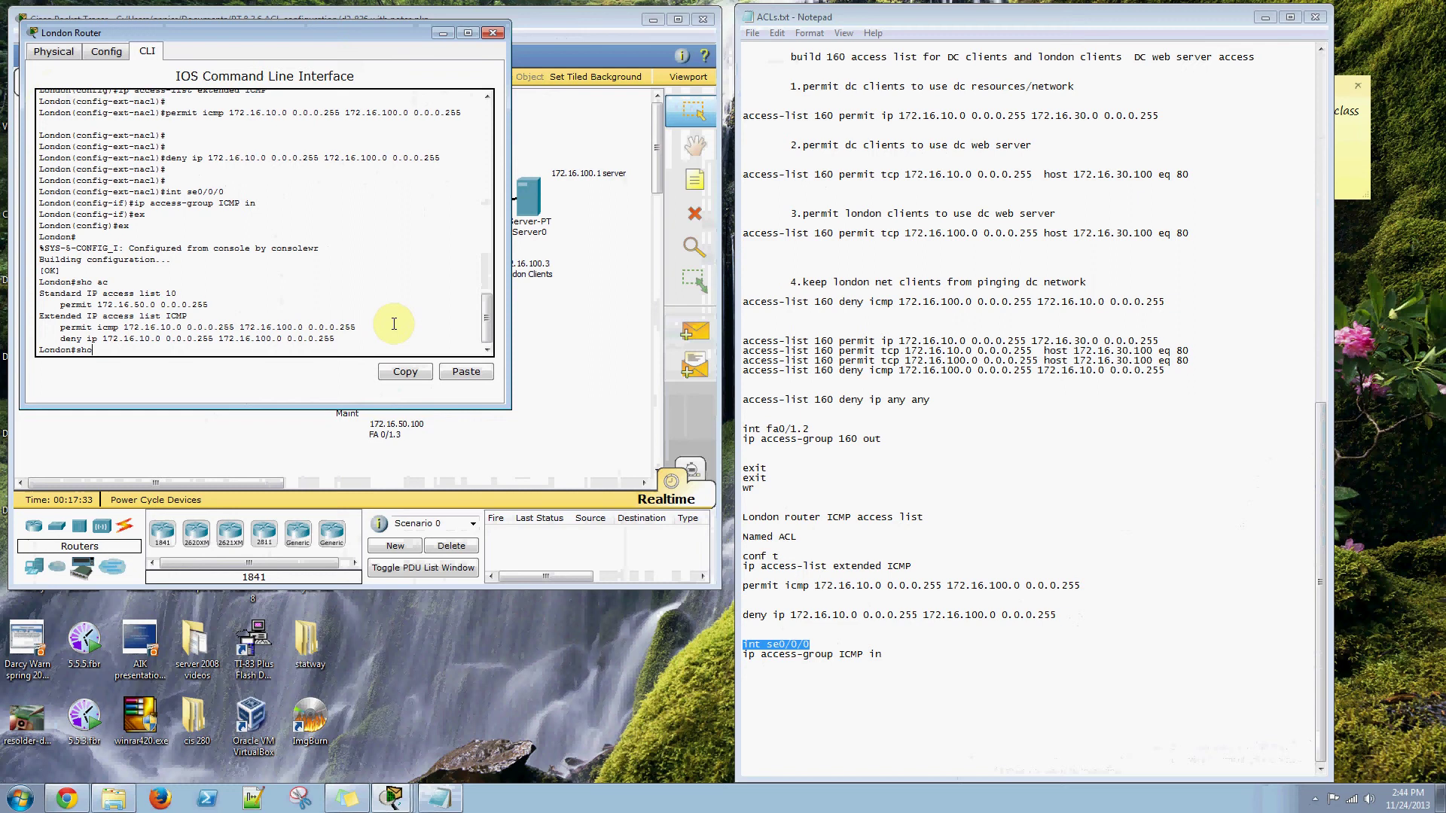
key("Return")
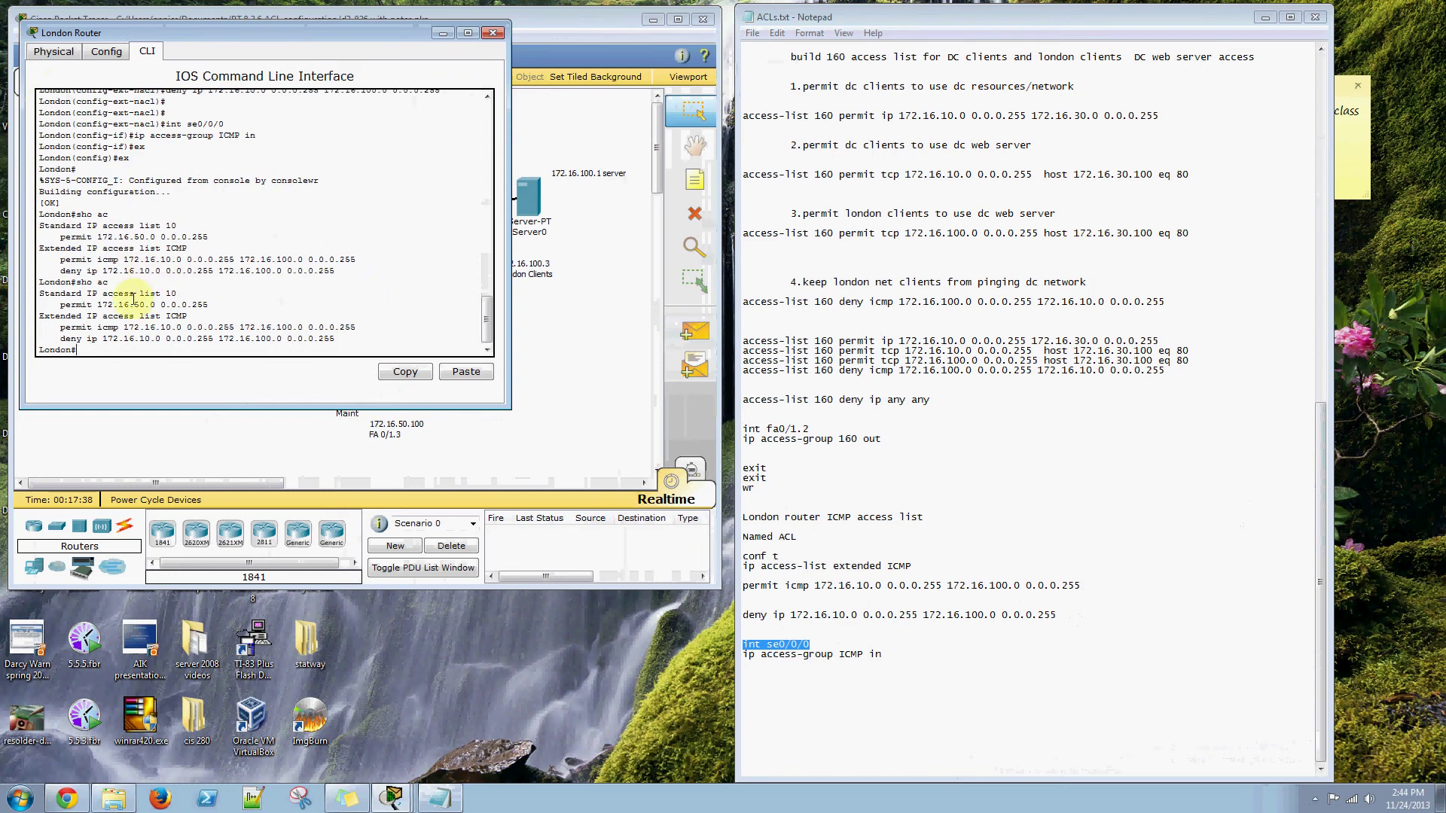
left_click_drag(41, 293, 393, 341)
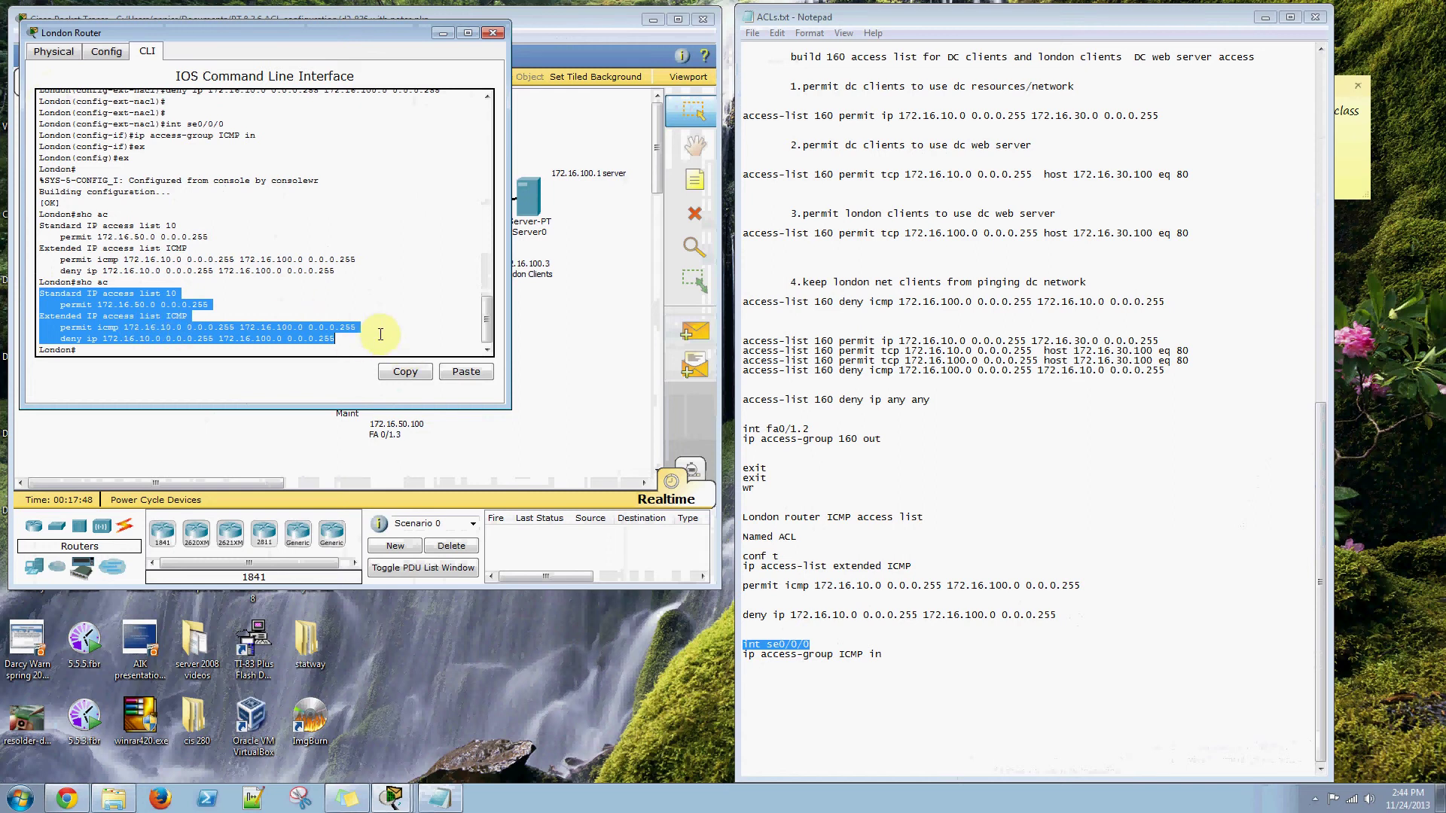
left_click(486, 34)
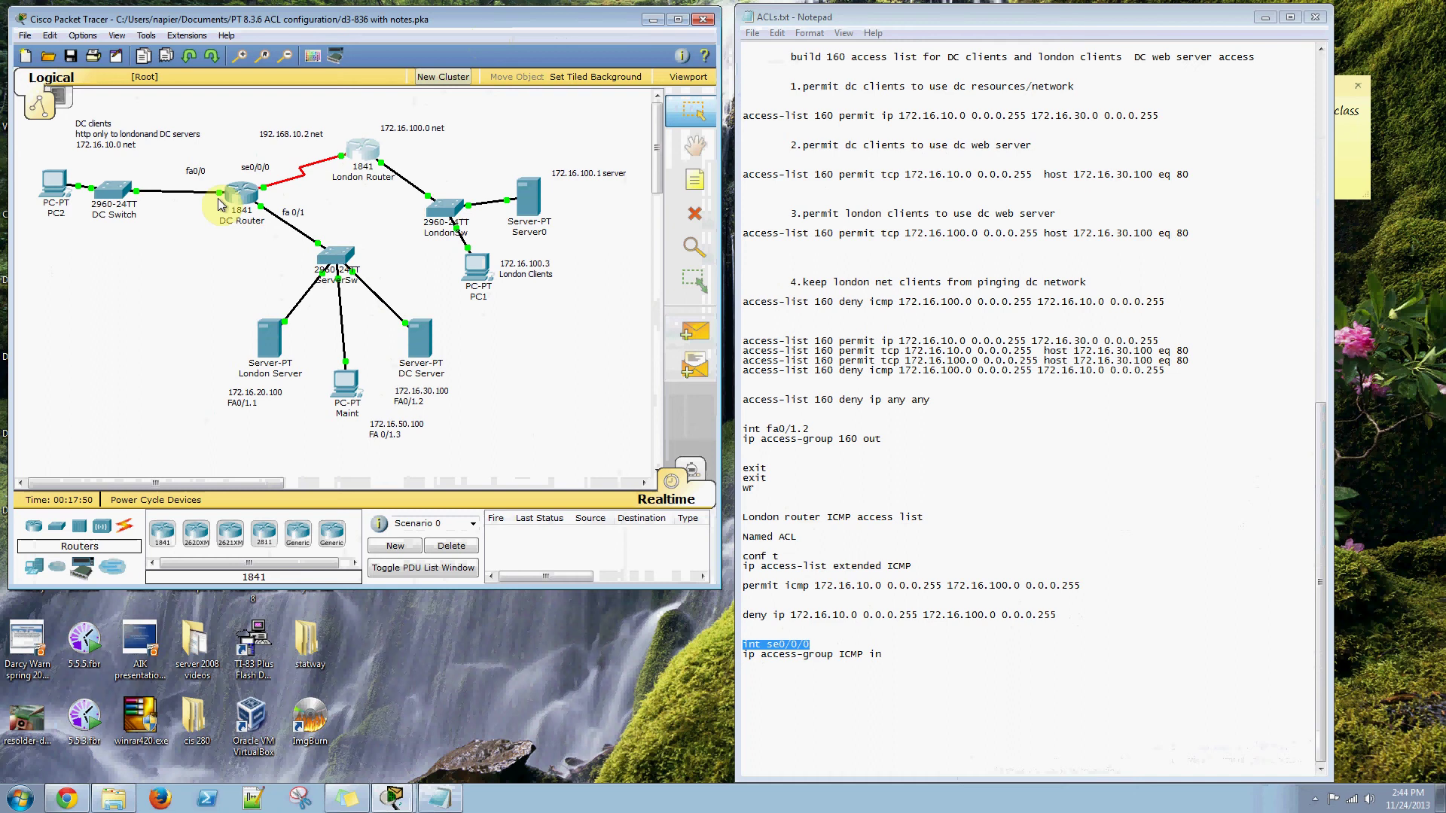
left_click(239, 189)
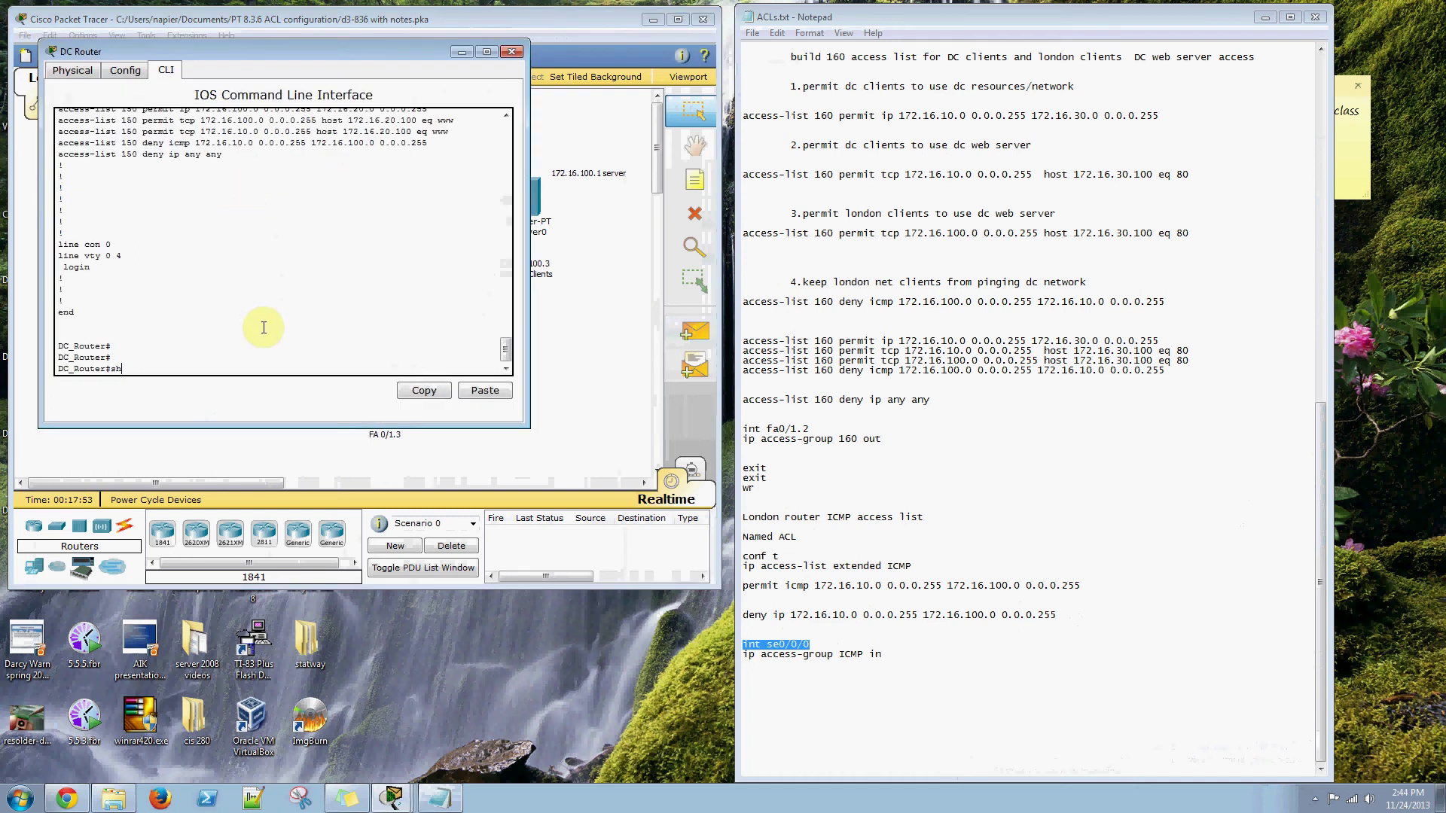
key("Return")
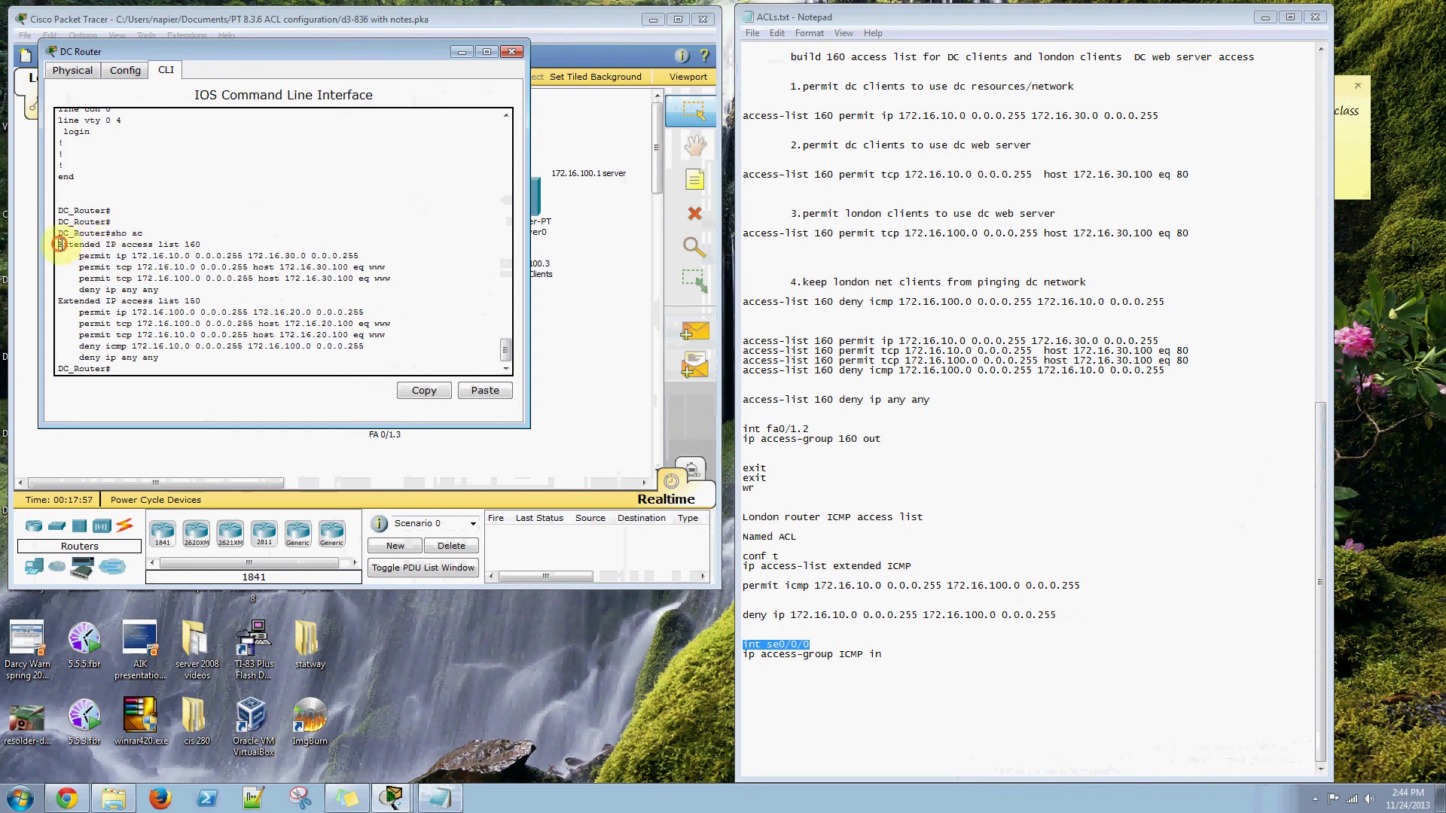
left_click_drag(60, 245, 431, 369)
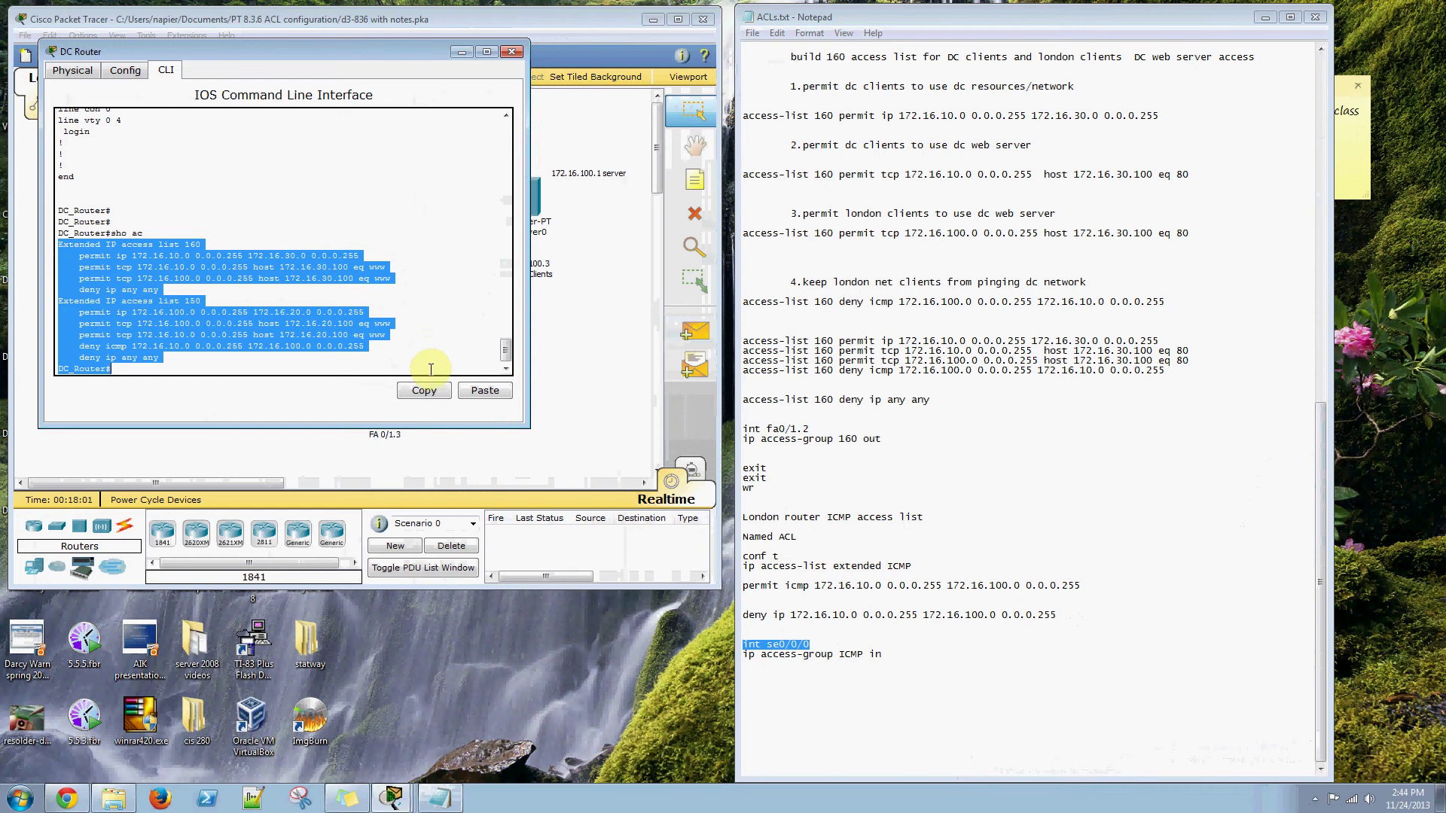
left_click(426, 358)
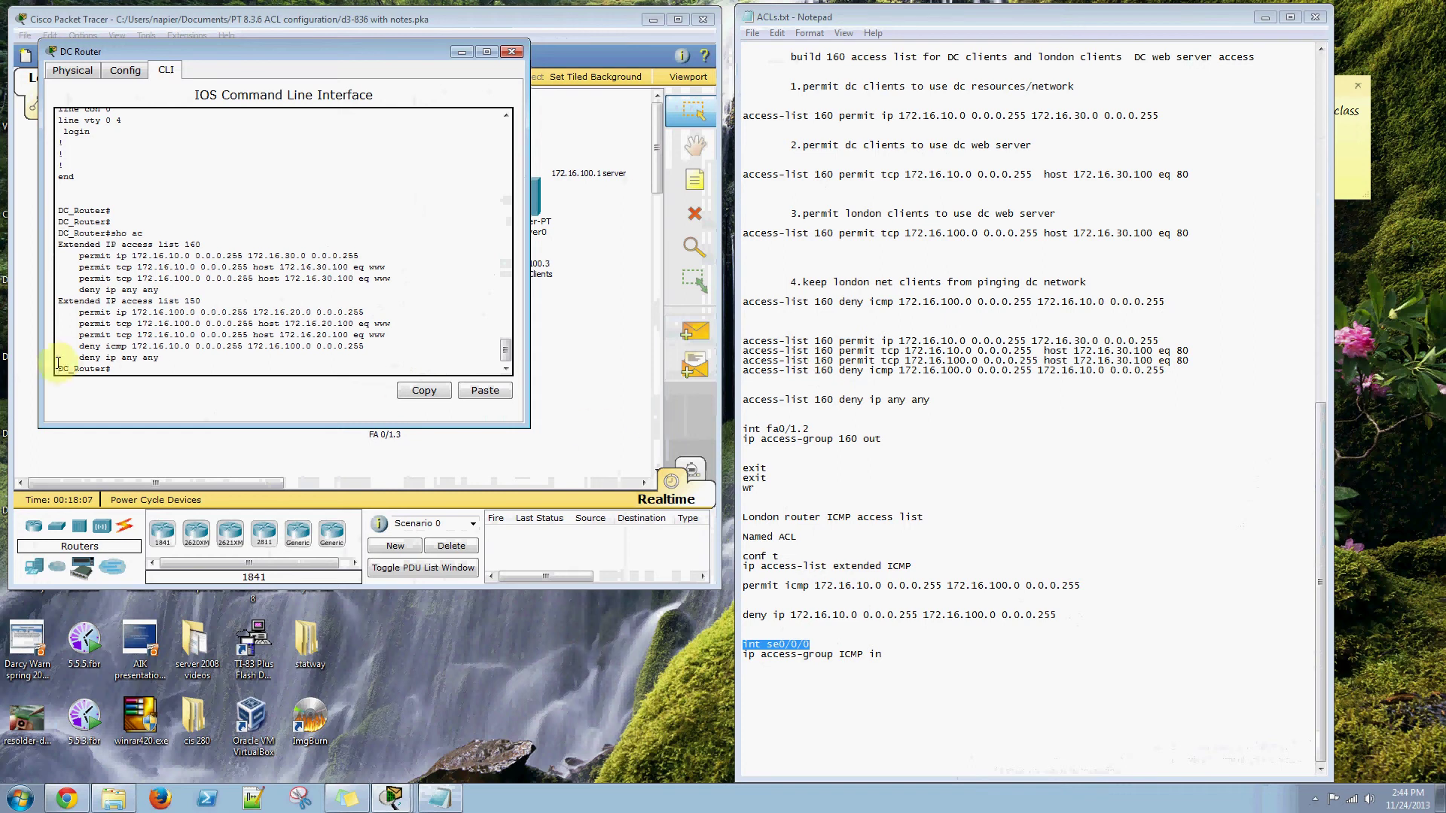
left_click_drag(68, 357, 182, 363)
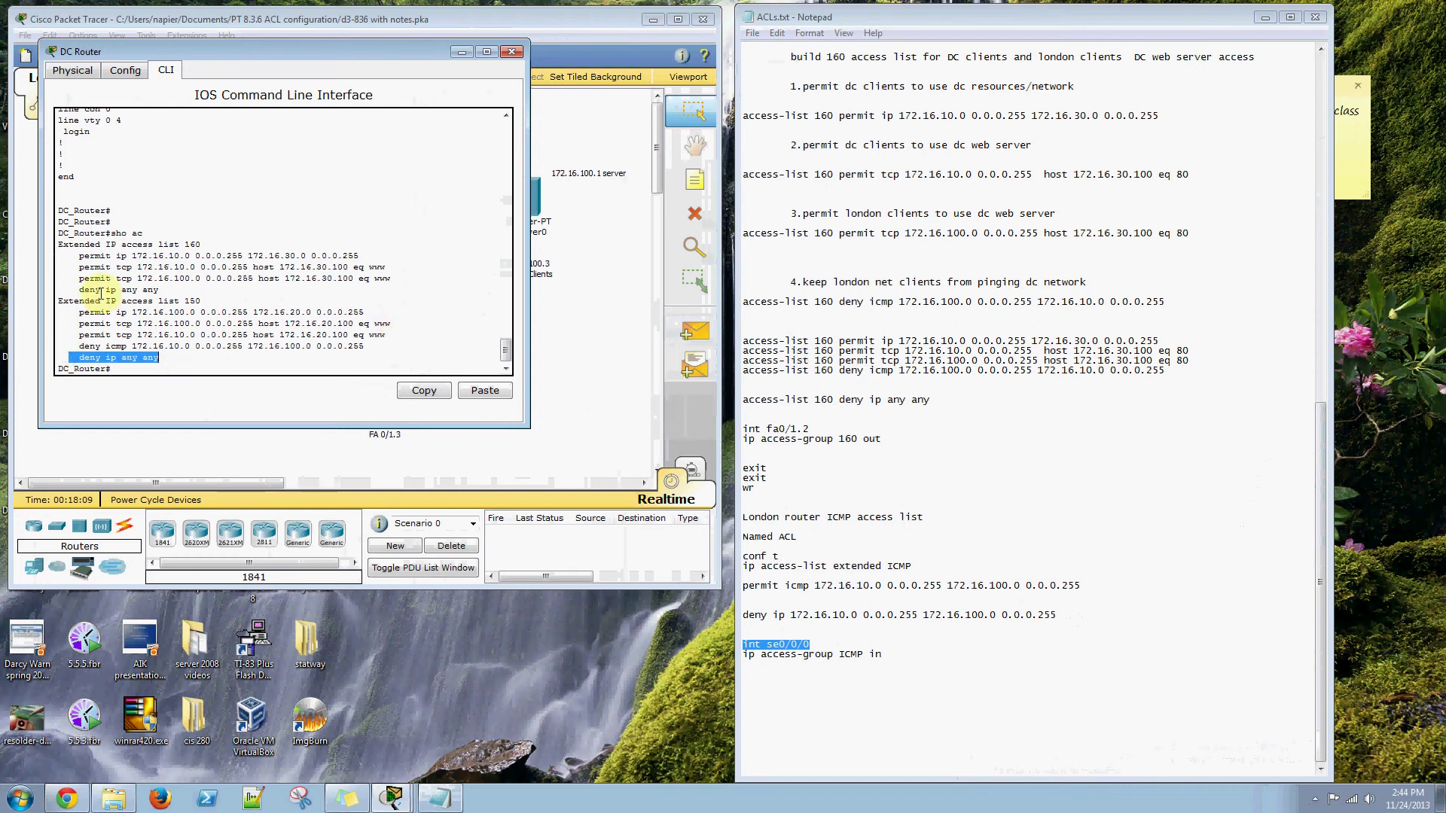
left_click_drag(77, 291, 200, 290)
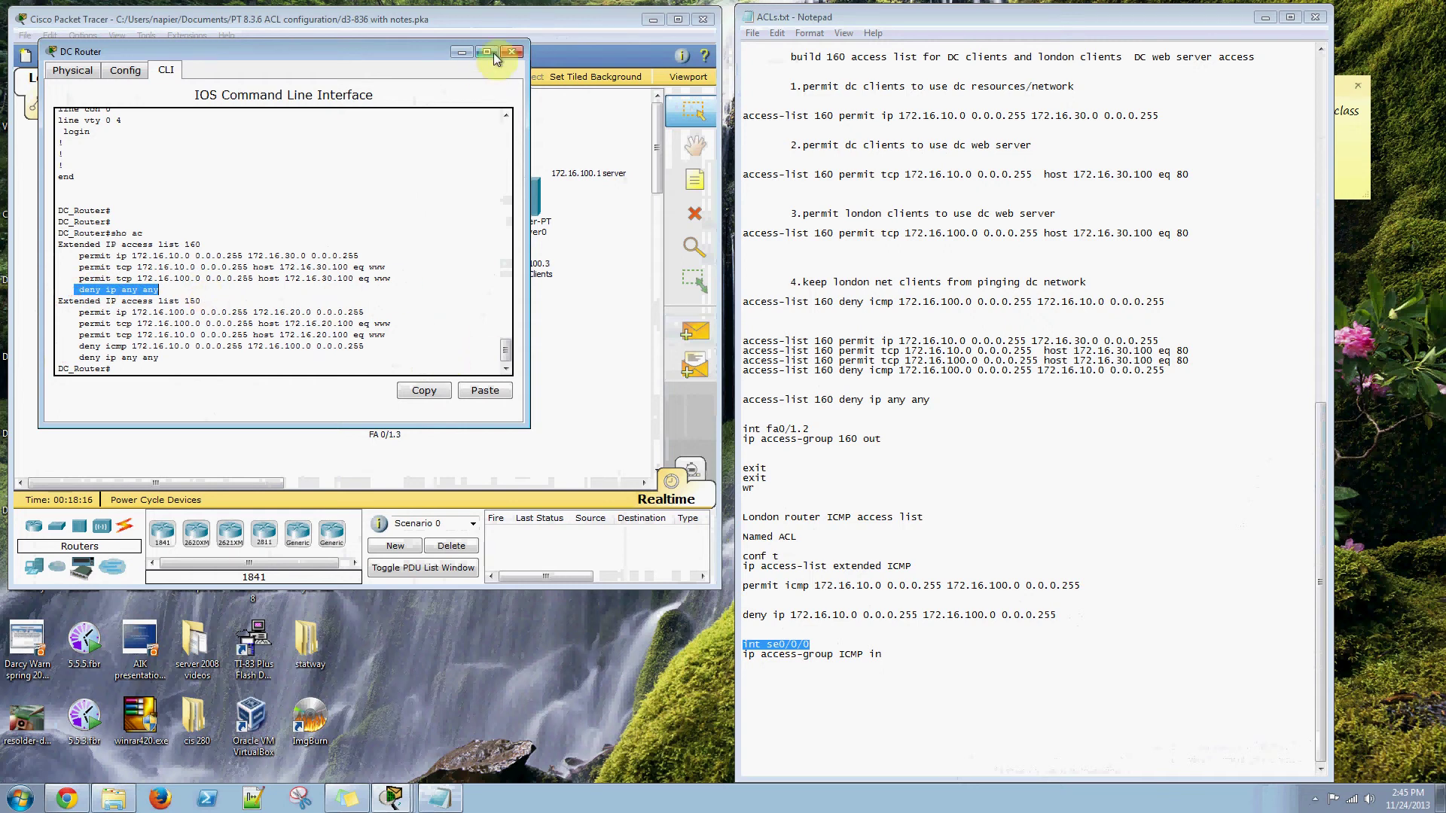
left_click_drag(414, 56, 431, 464)
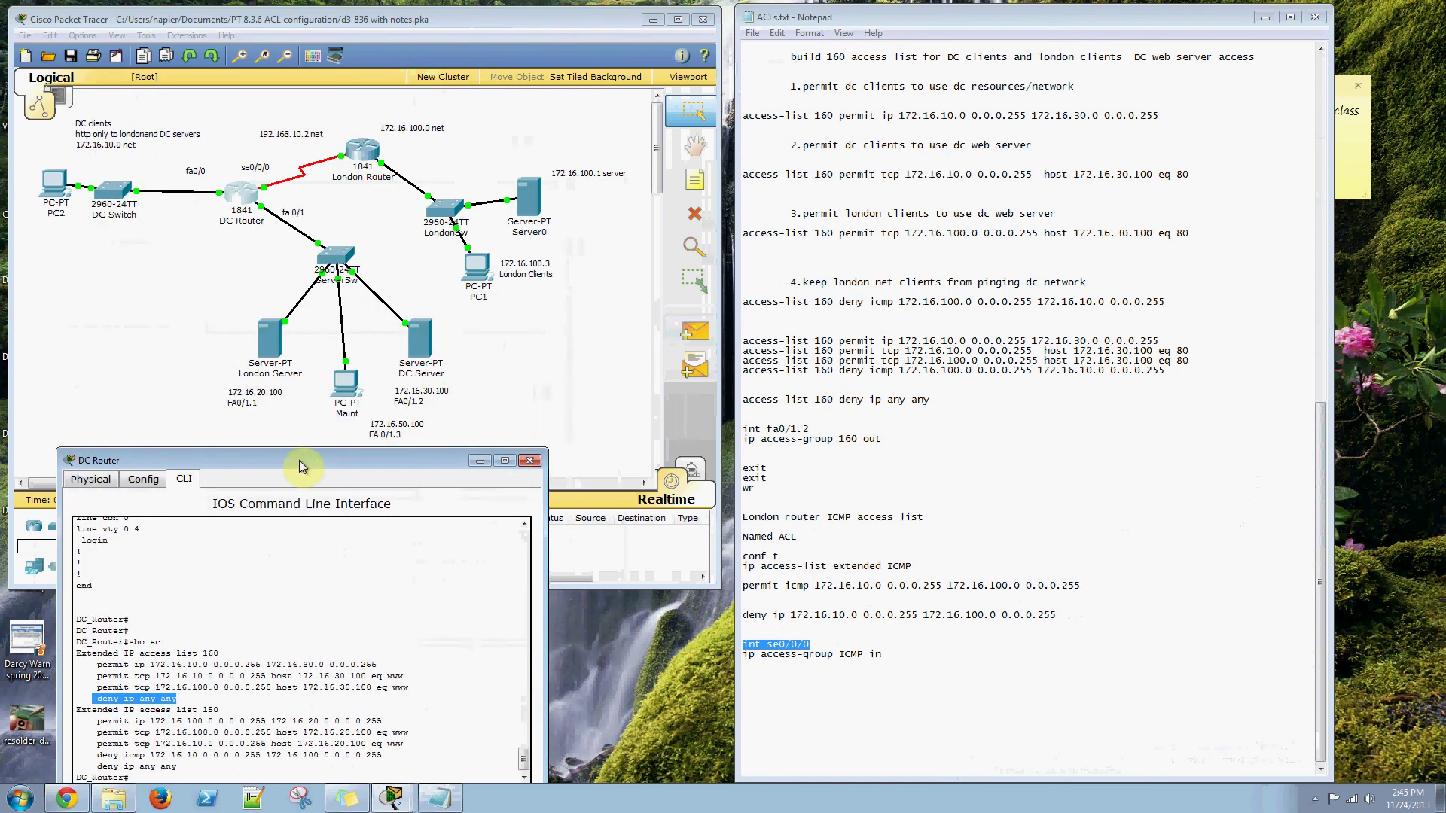
left_click_drag(305, 462, 340, 145)
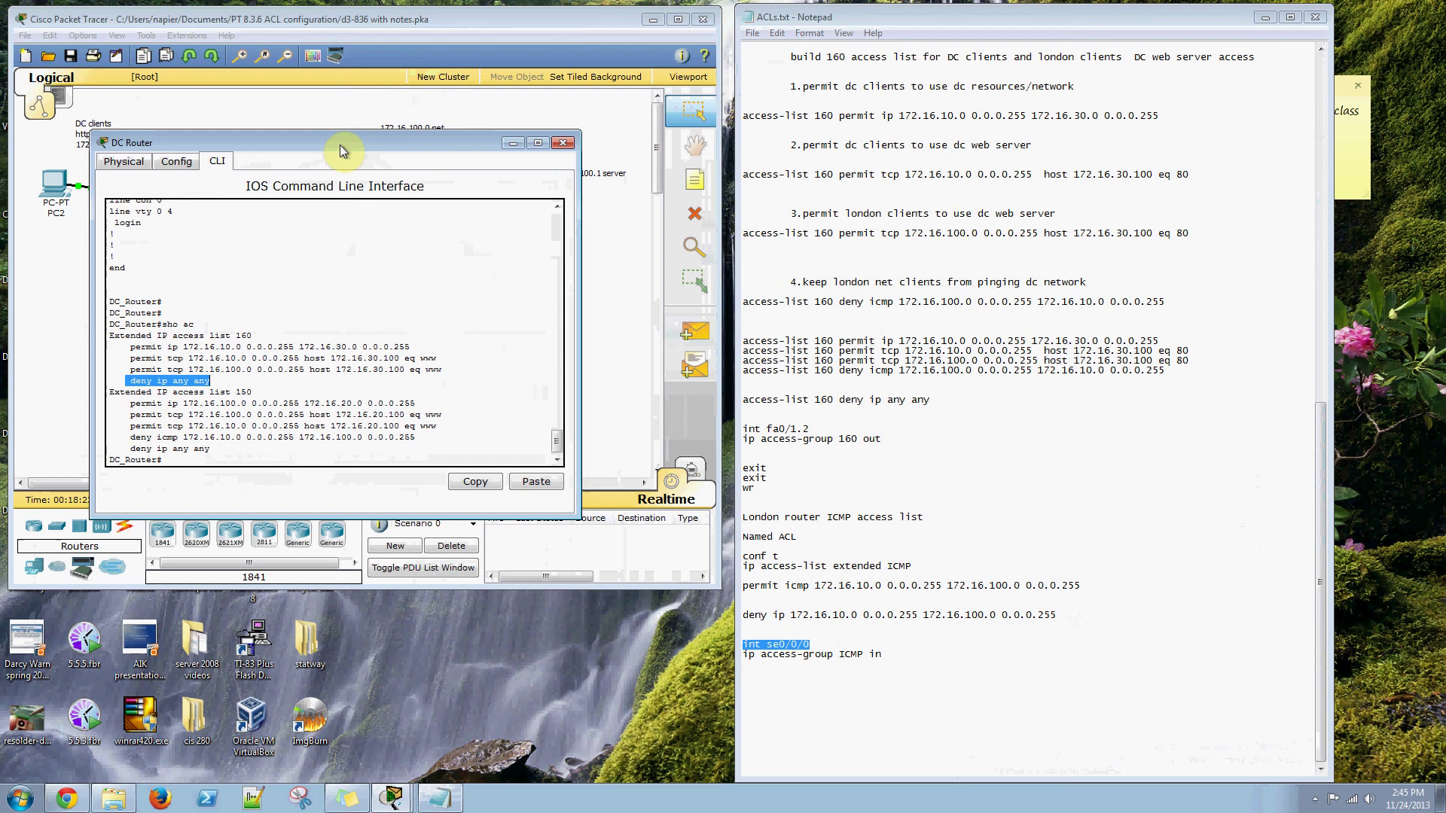
left_click(561, 143)
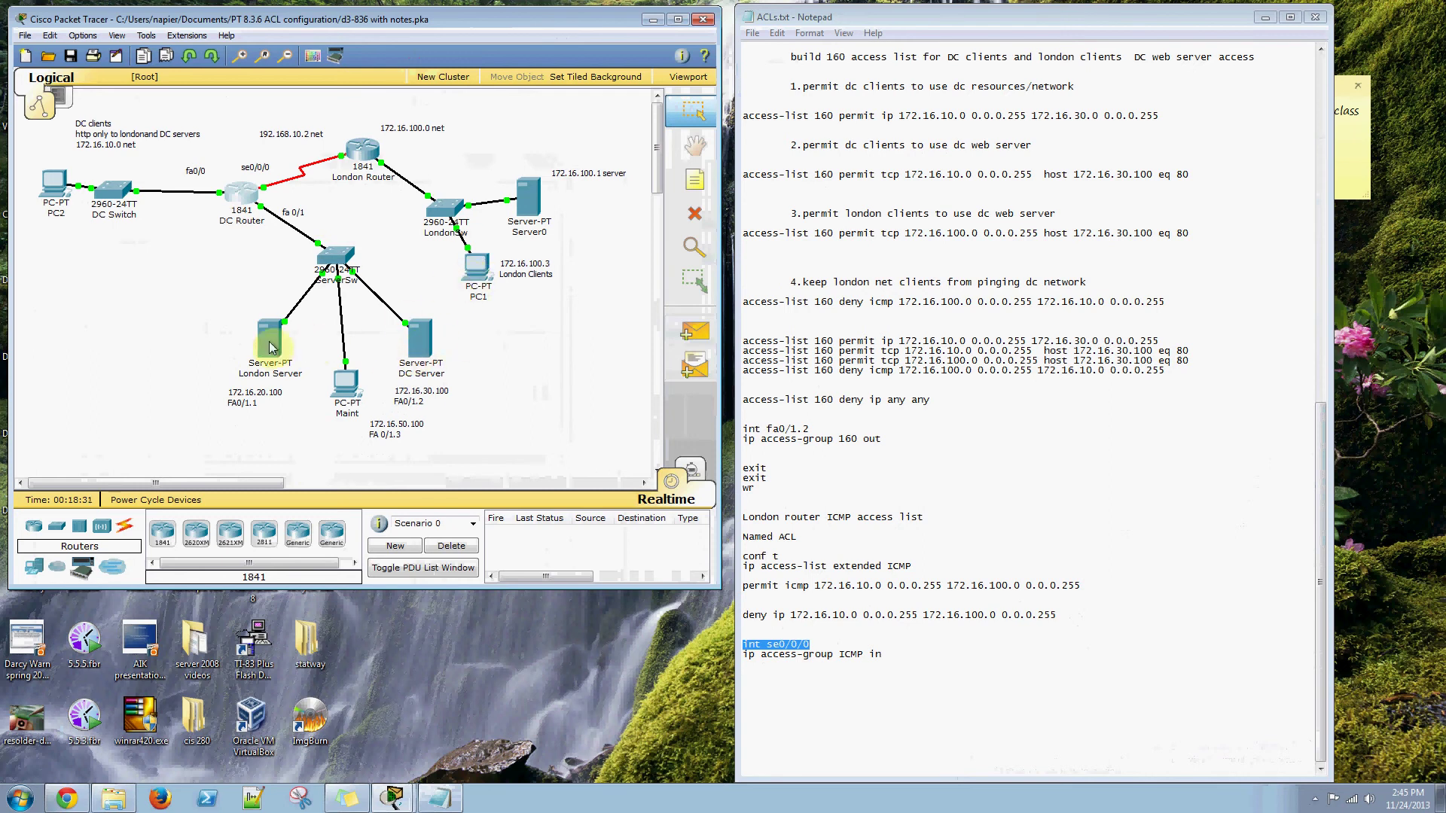
In PC2's web browser, load the portal pages at 172.16.20.100 and 172.16.30.100.
left_click(57, 194)
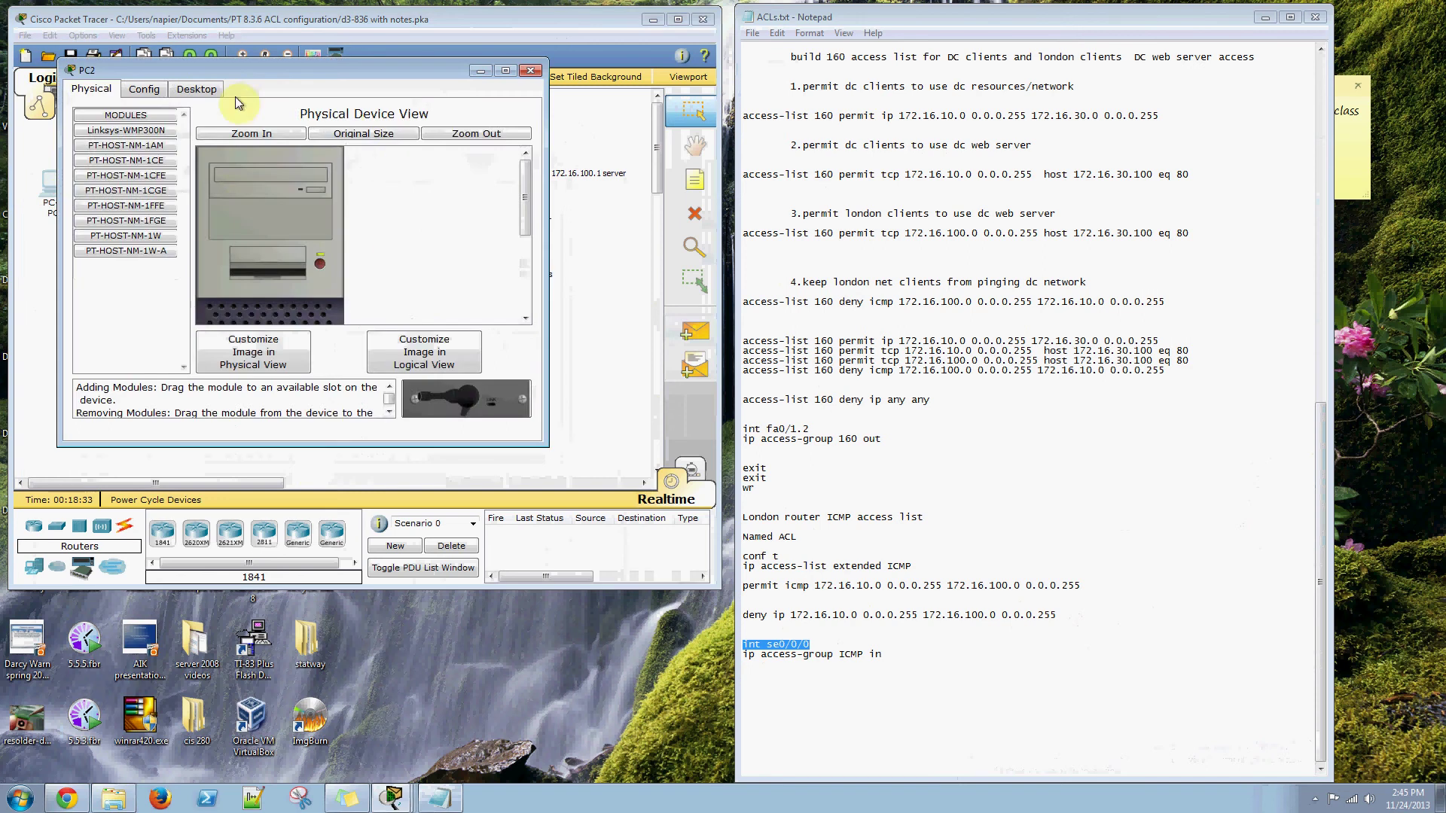
left_click(196, 88)
left_click(487, 160)
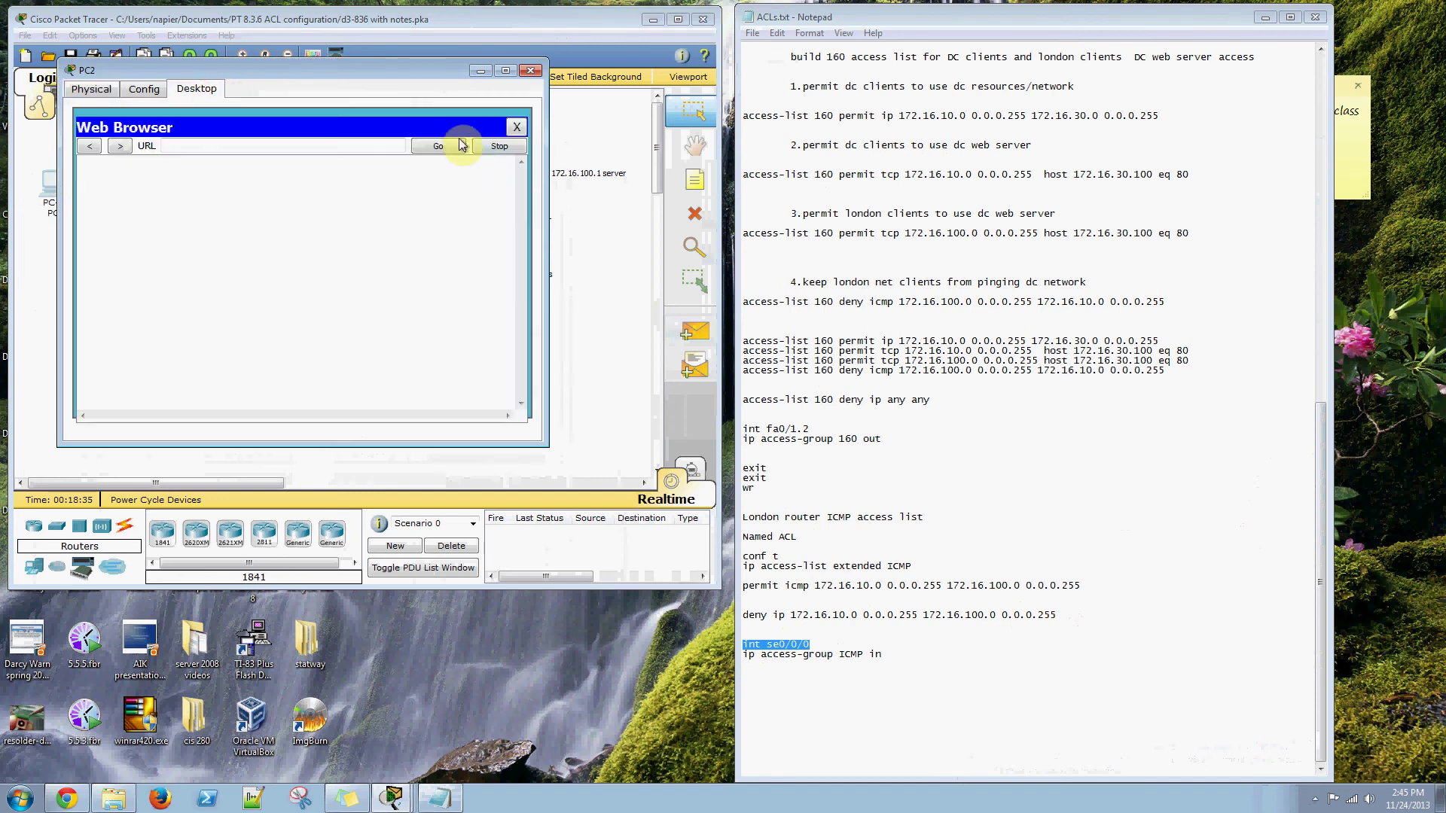
left_click(373, 147)
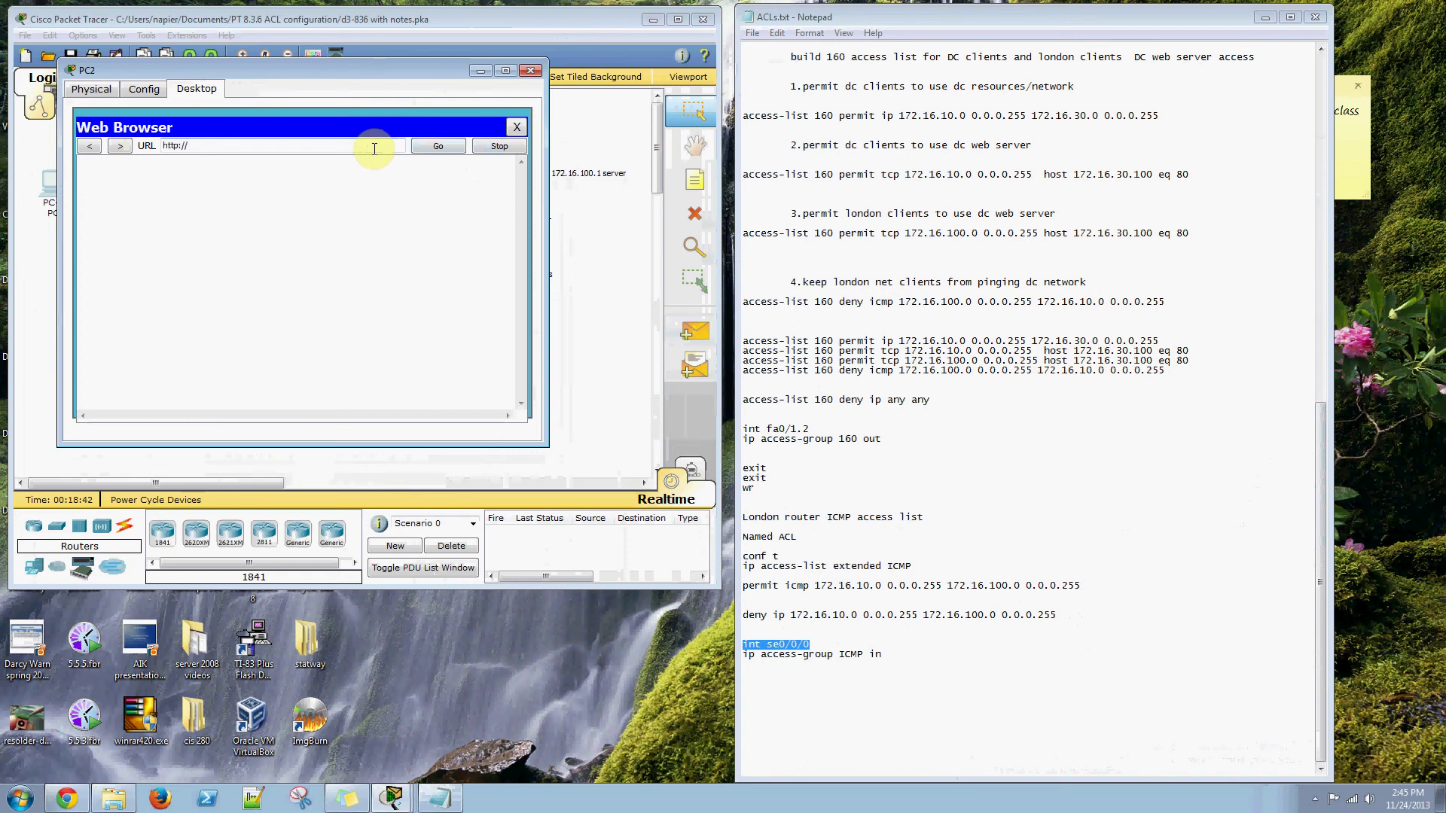
left_click_drag(313, 76, 405, 445)
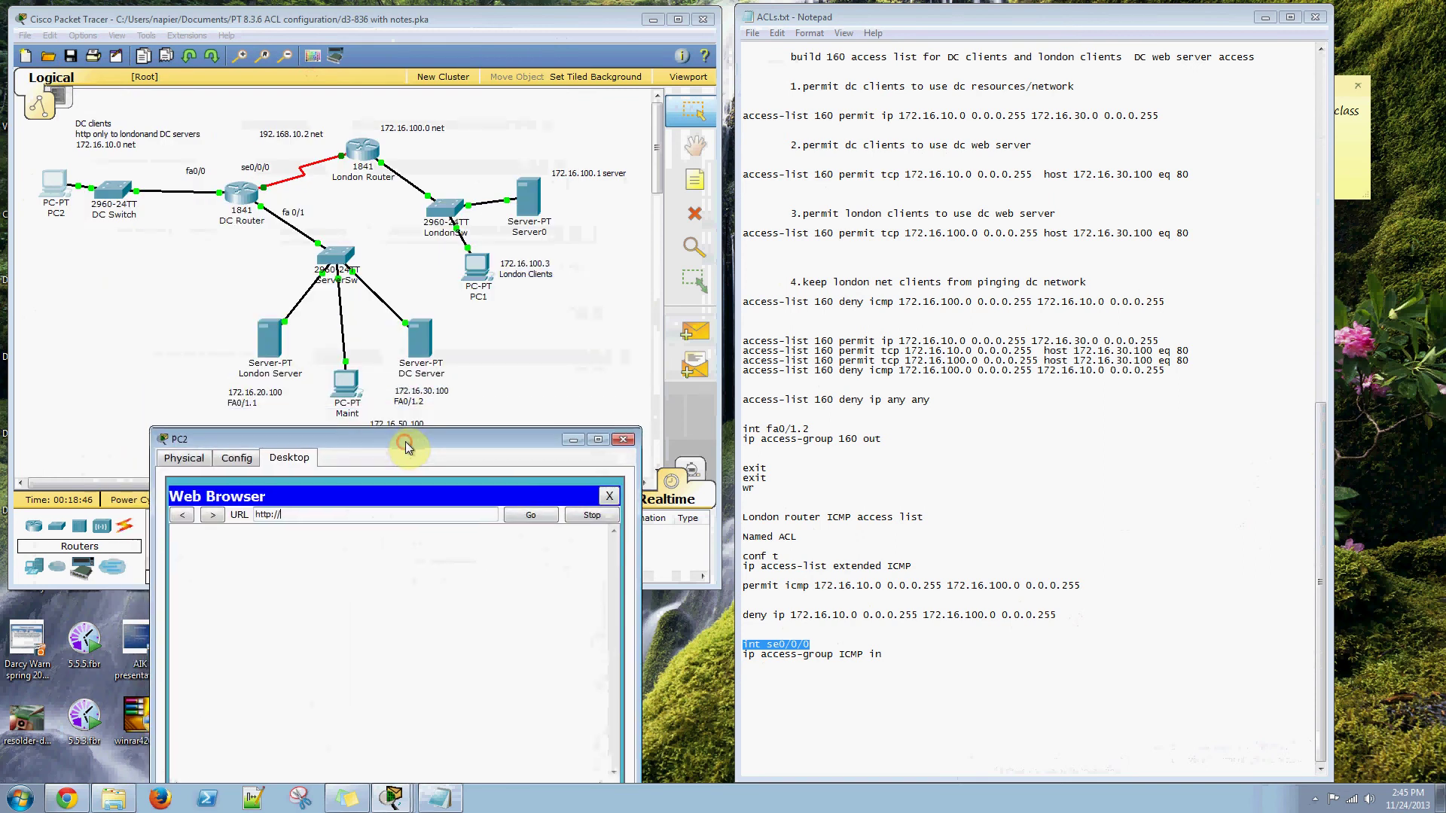
type("172.16.30.100")
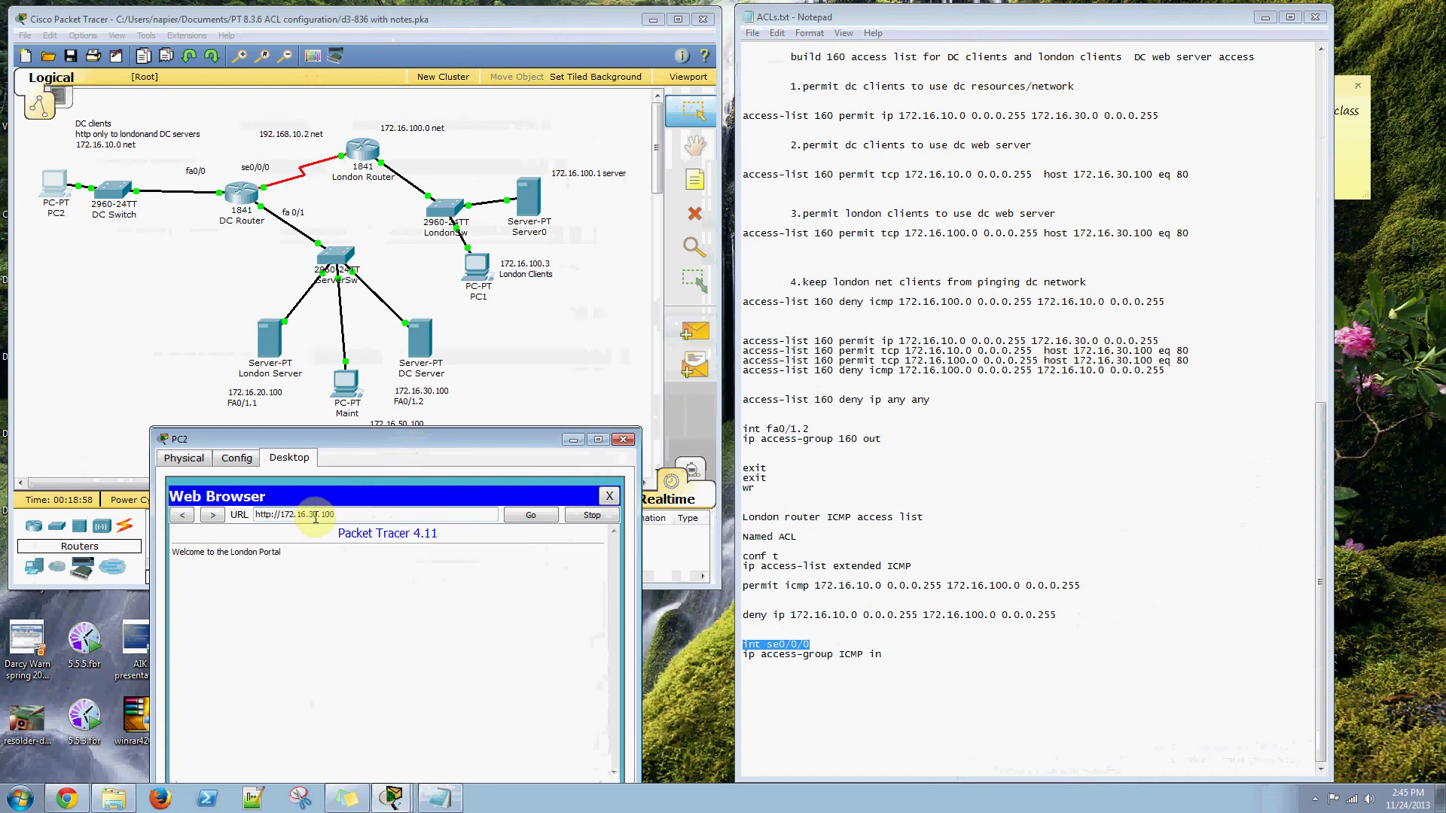
key("Return")
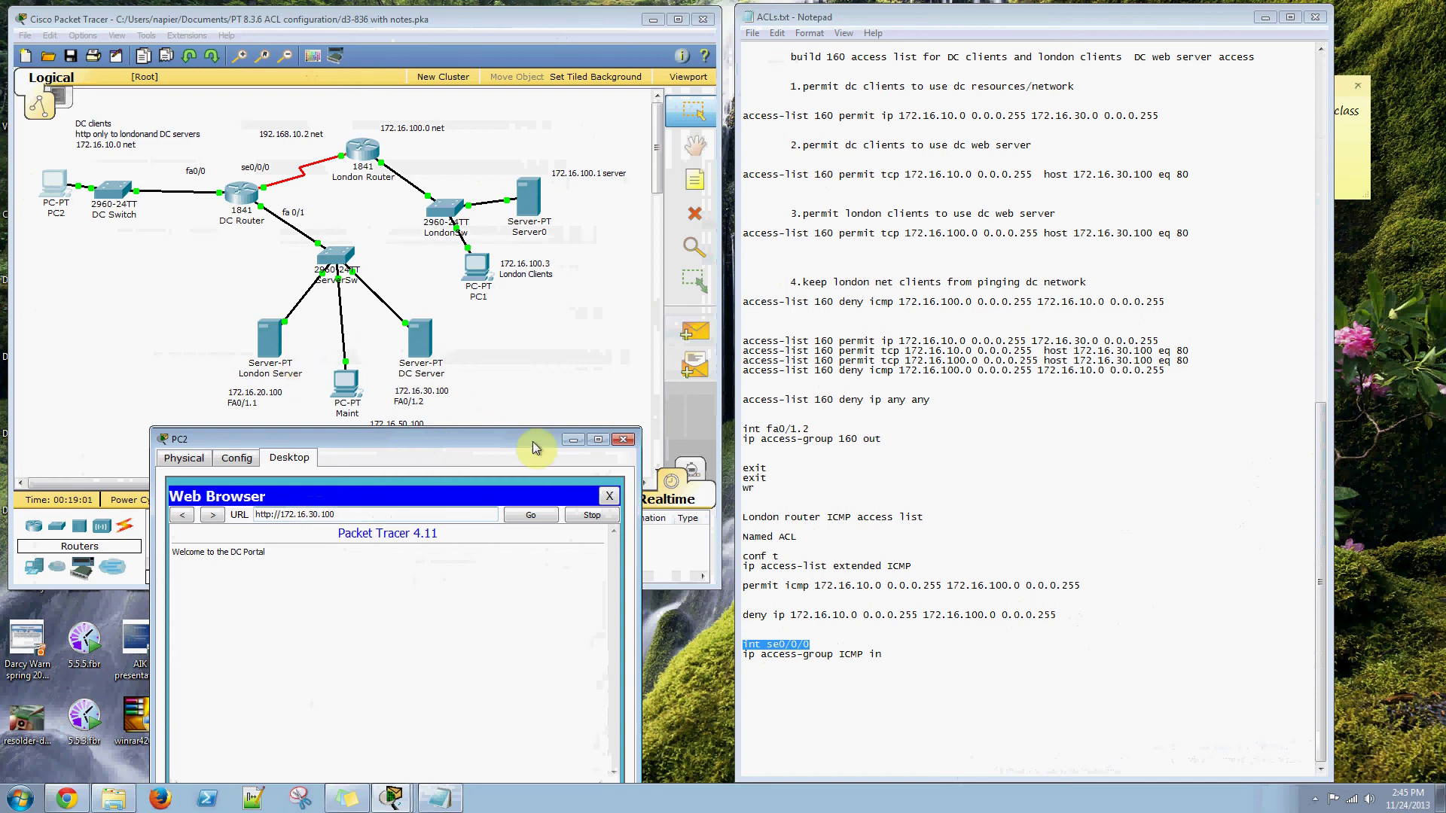
left_click_drag(517, 446, 557, 366)
From PC2's command prompt, ping 172.16.20.100 (unreachable) and 172.16.30.100 (replies), then close PC2.
left_click(647, 414)
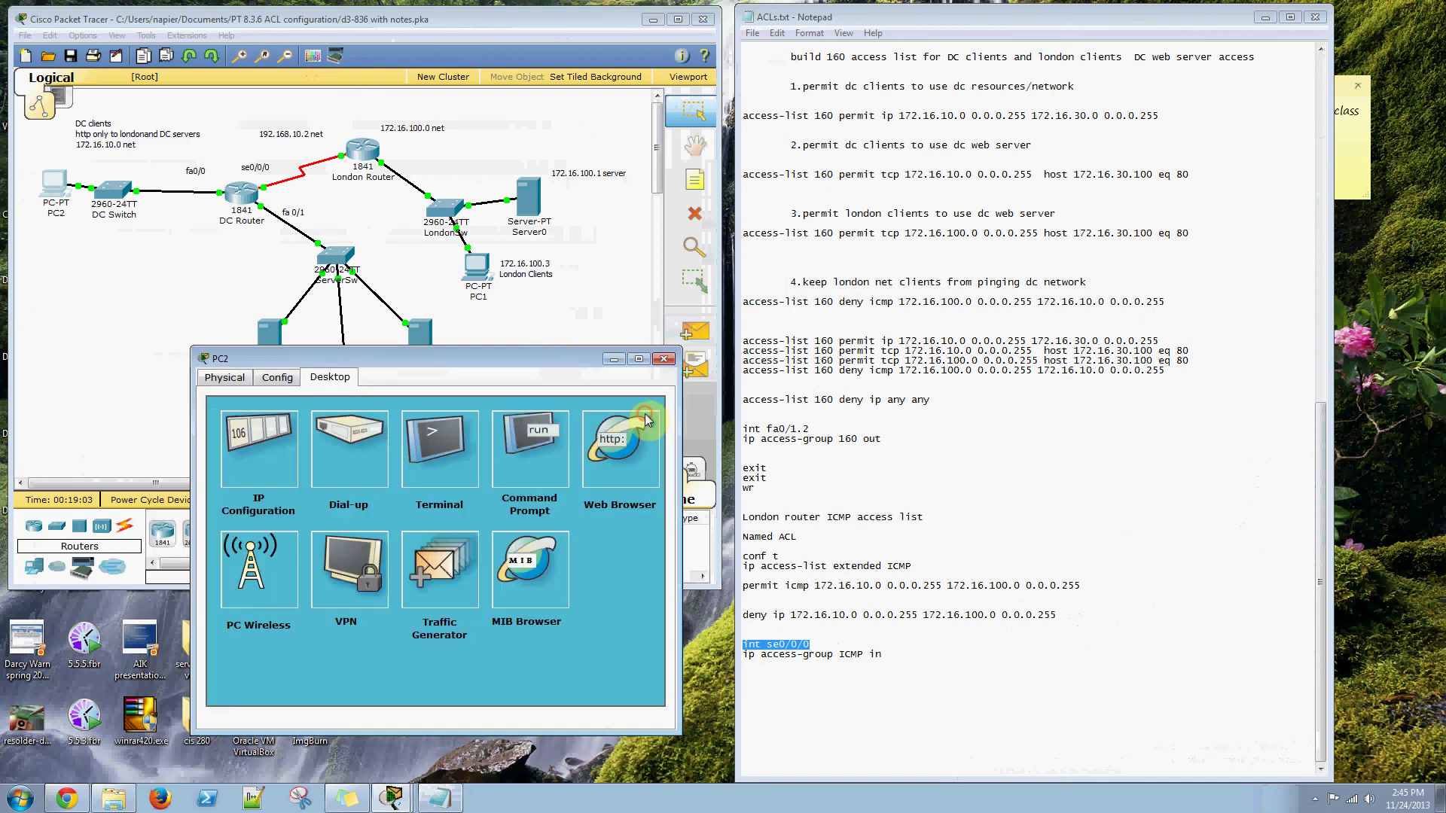
left_click(533, 446)
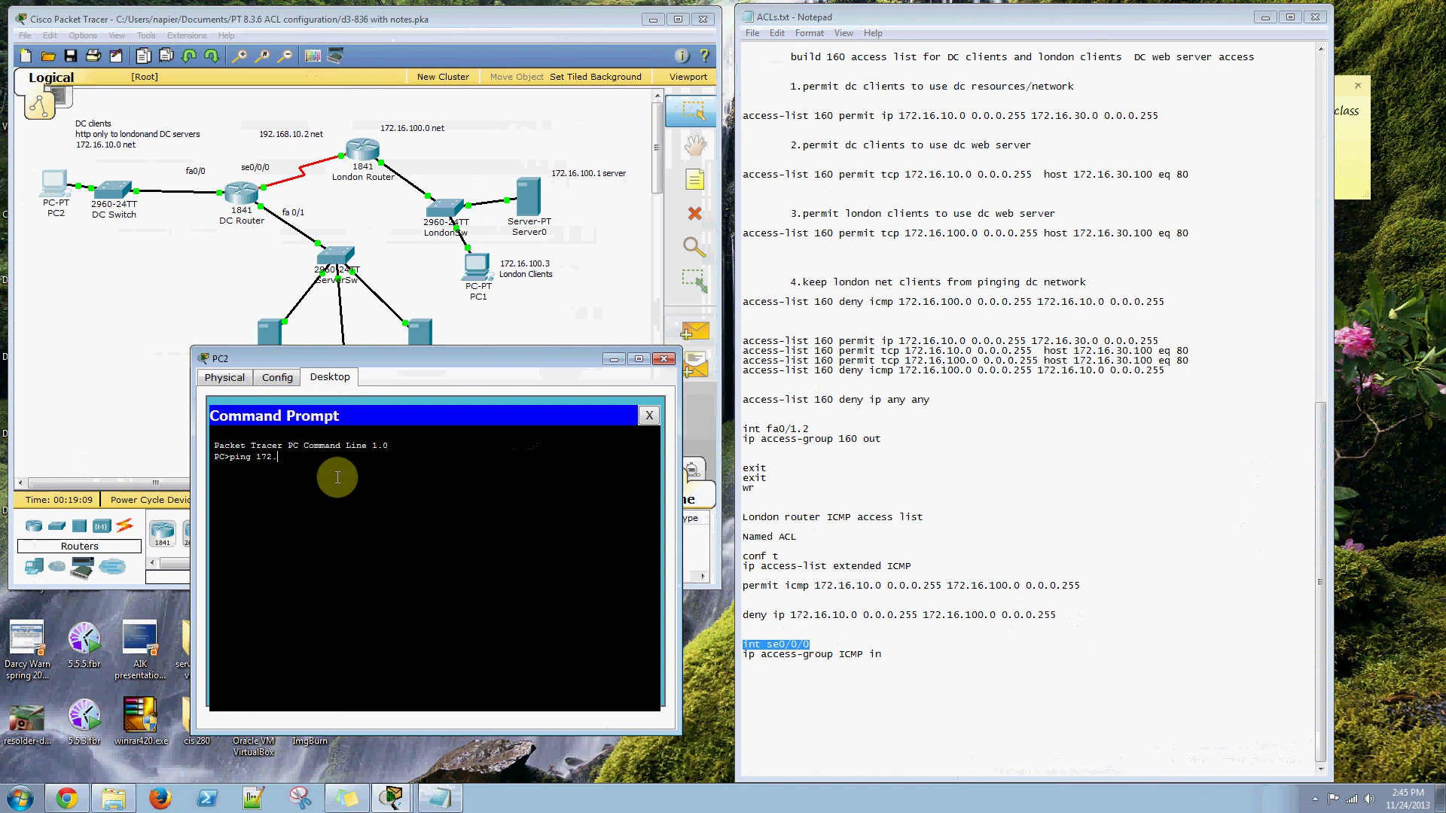
left_click_drag(378, 358, 332, 458)
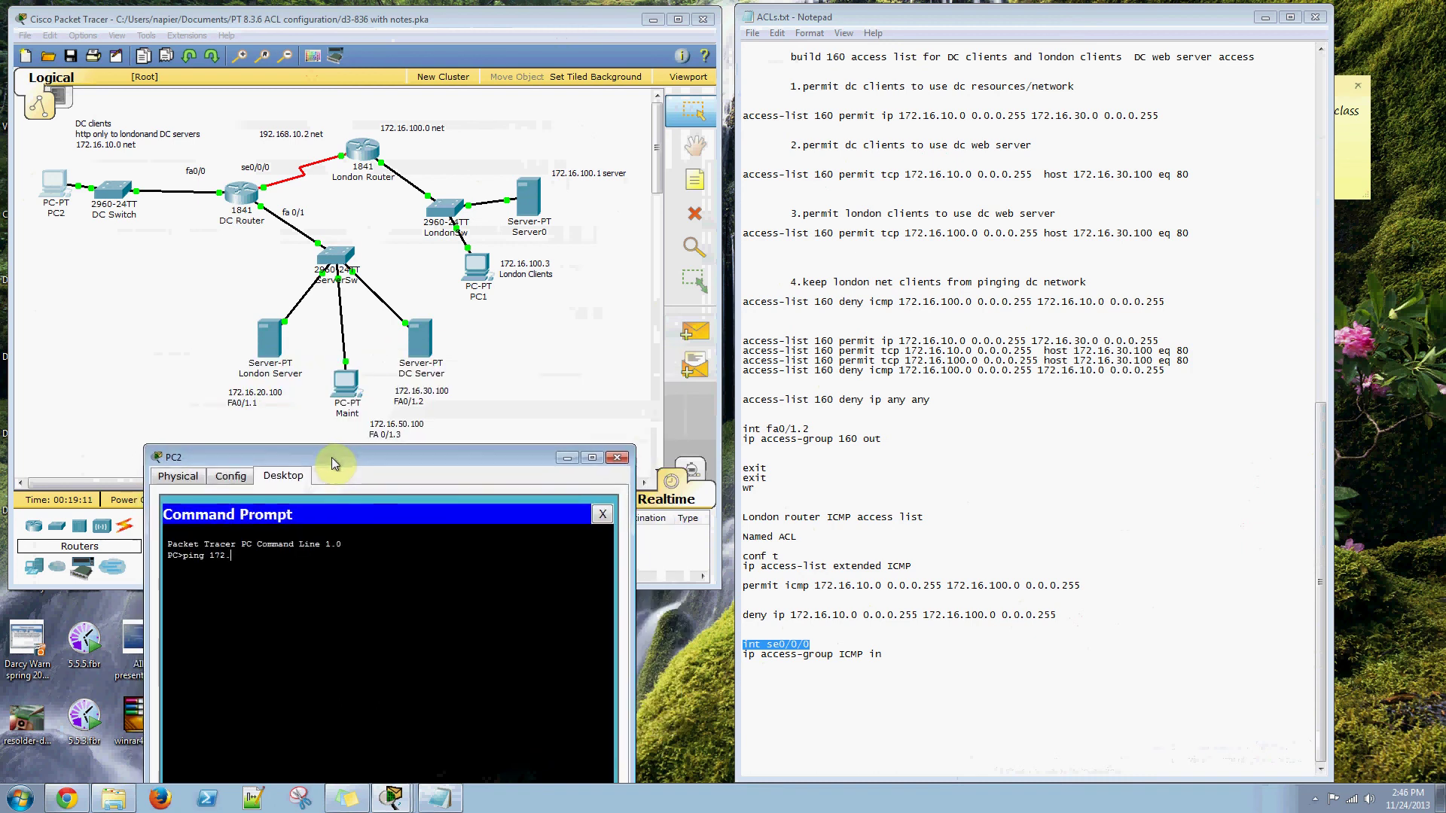
left_click(248, 558)
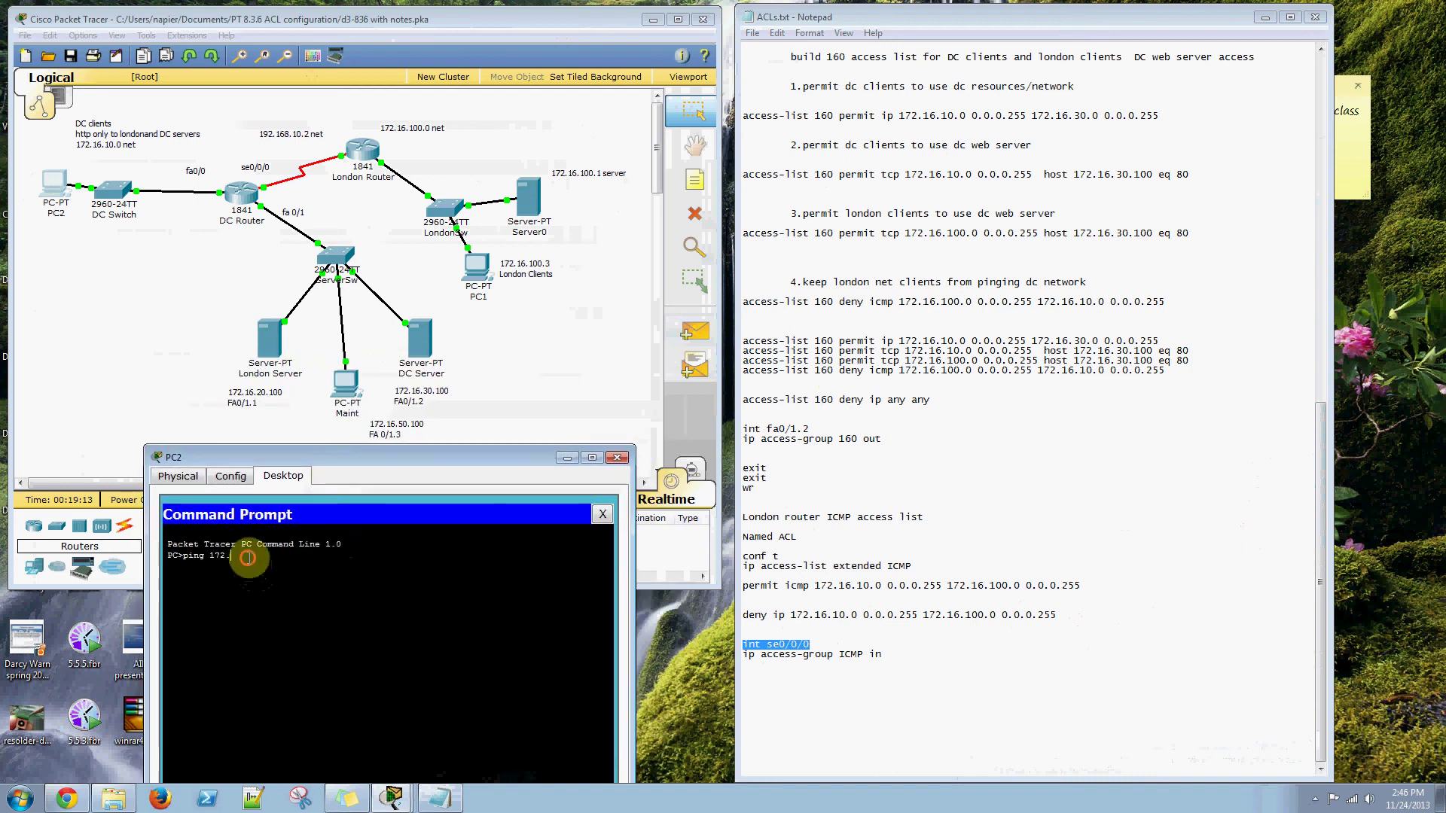
type("16.20.100")
key("Return")
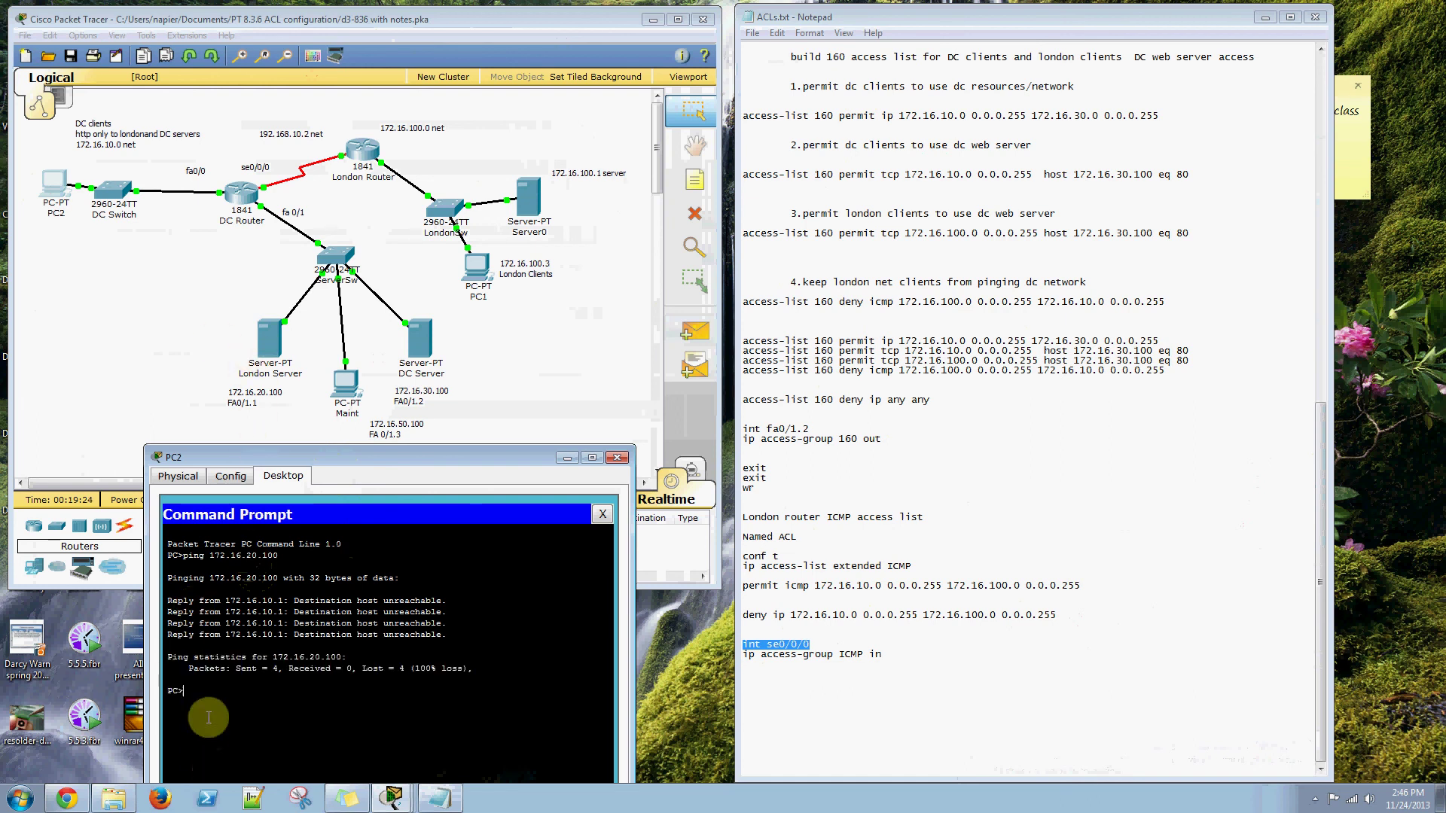
key("Up")
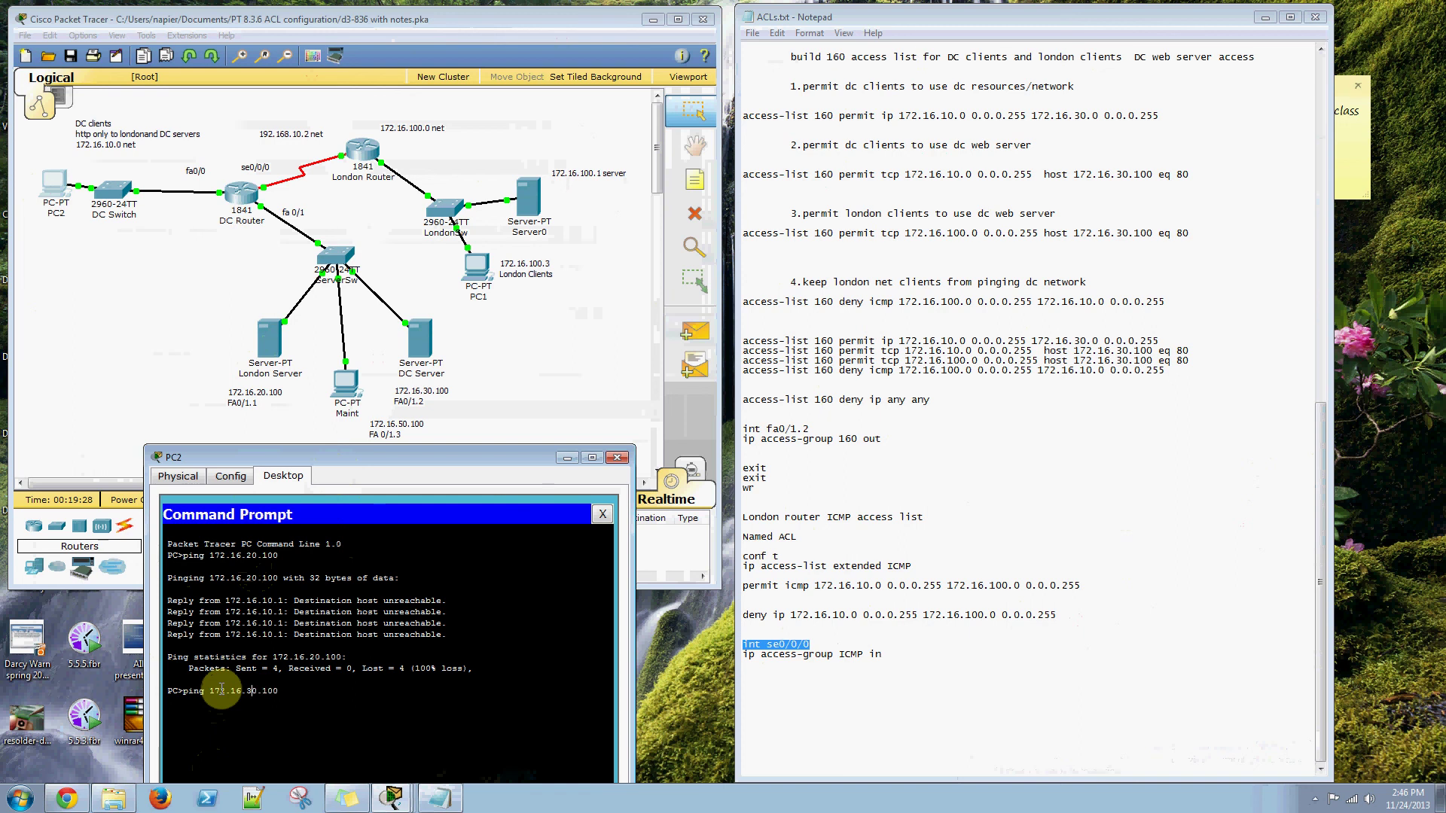
key("Return")
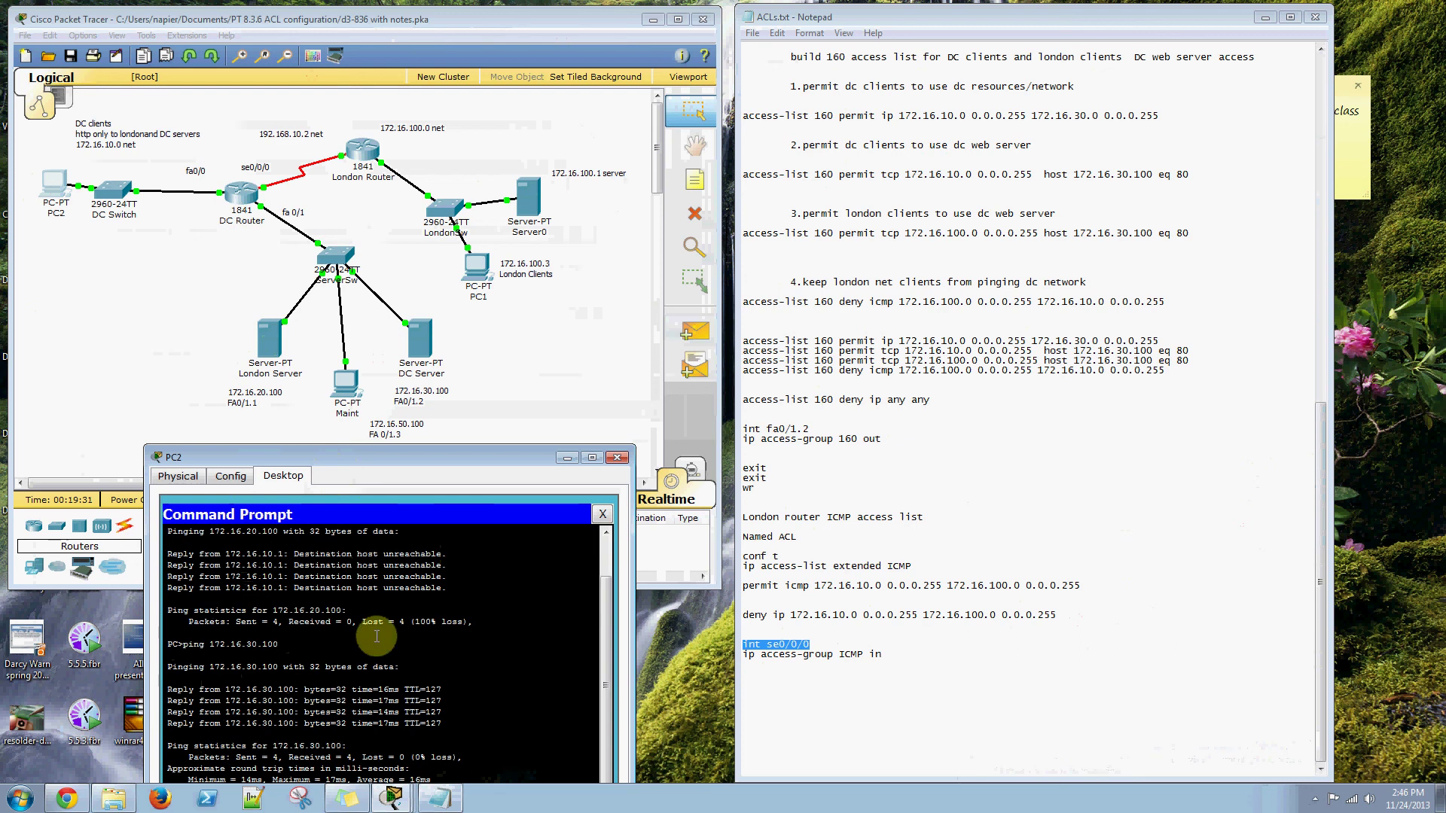
left_click(617, 458)
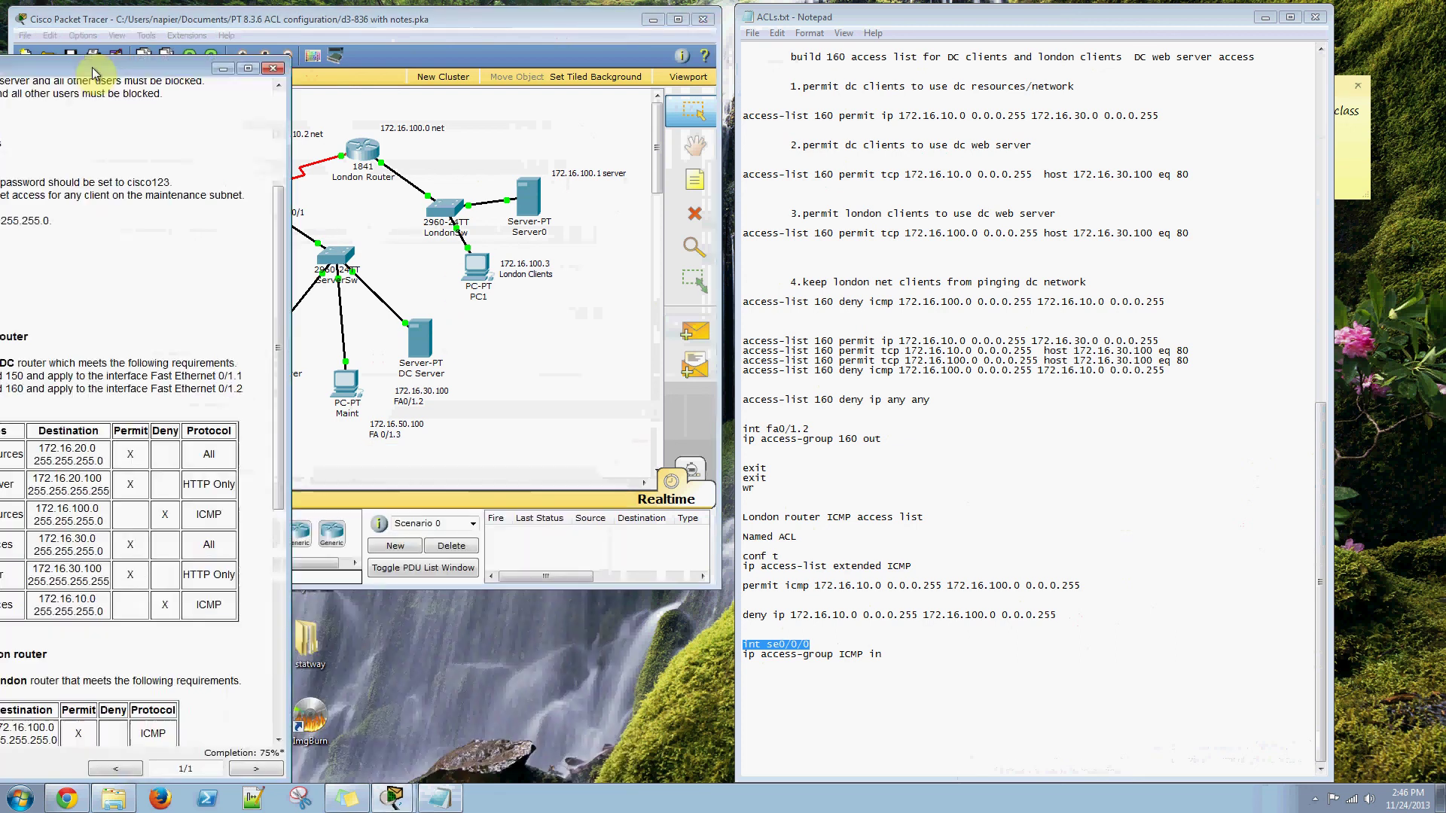
Bring up the activity instructions, scroll to the Step 4 verification tasks, and reposition the window.
left_click_drag(321, 38, 405, 19)
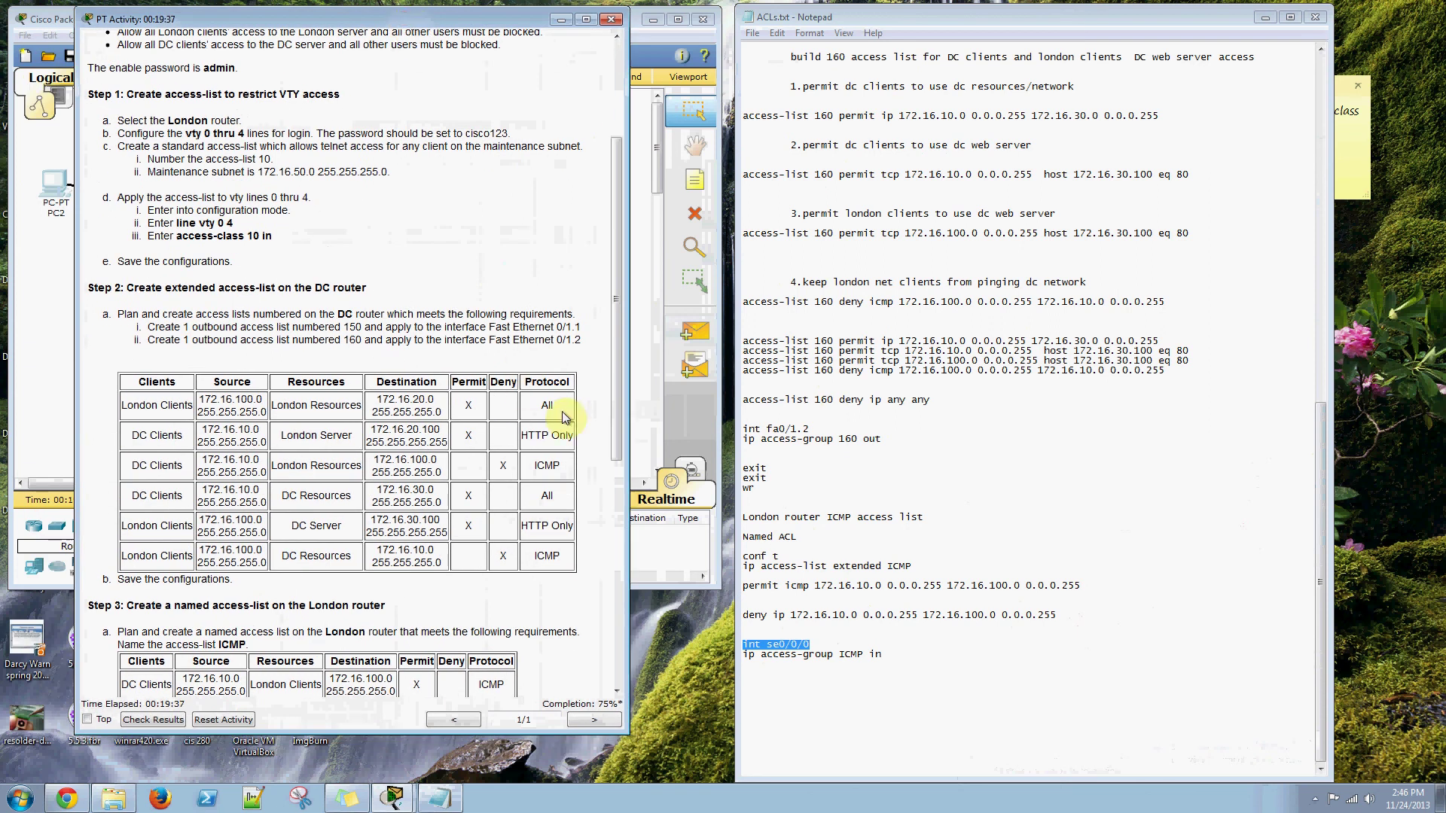
left_click_drag(605, 450, 636, 685)
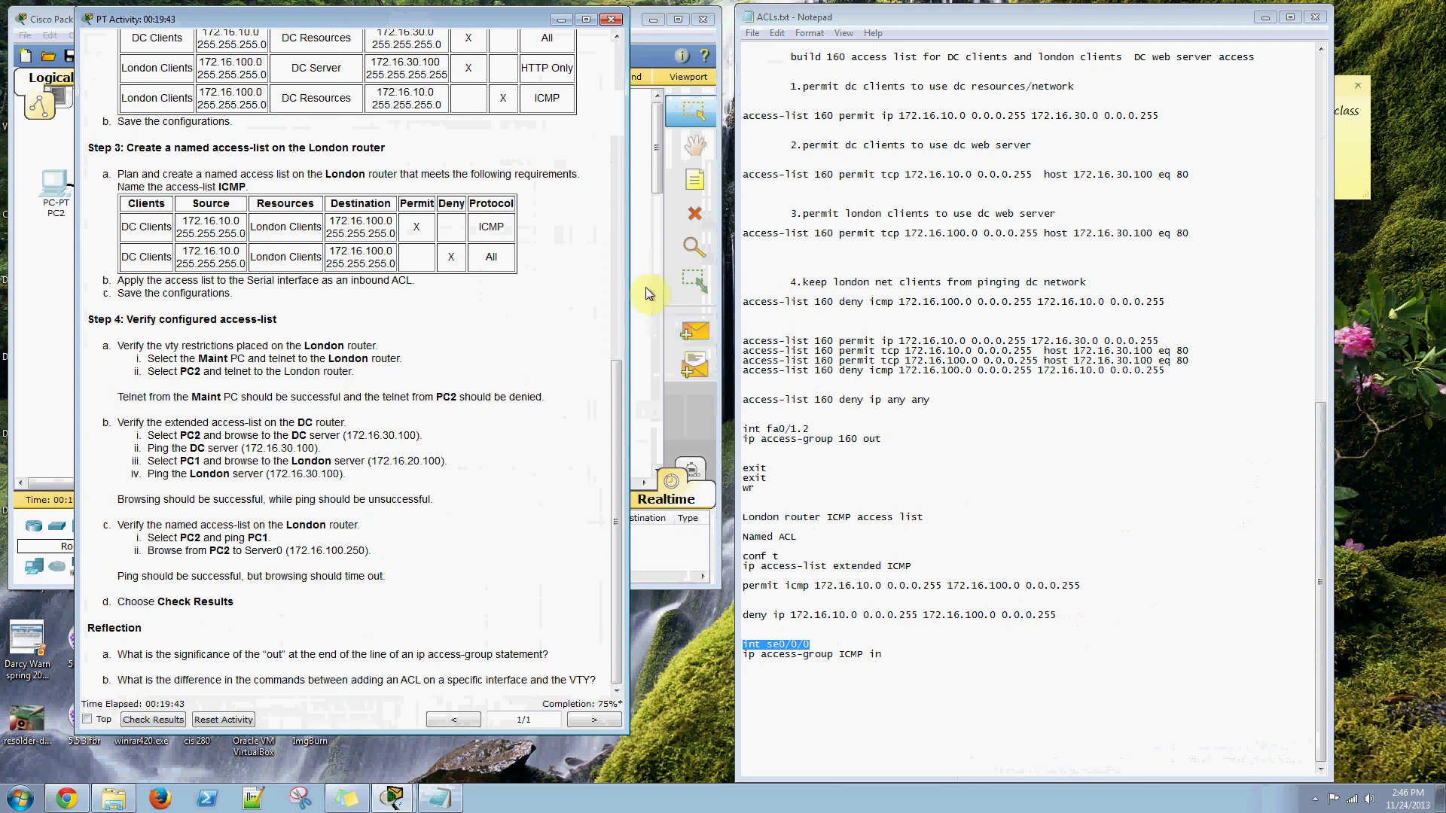
double_click(504, 27)
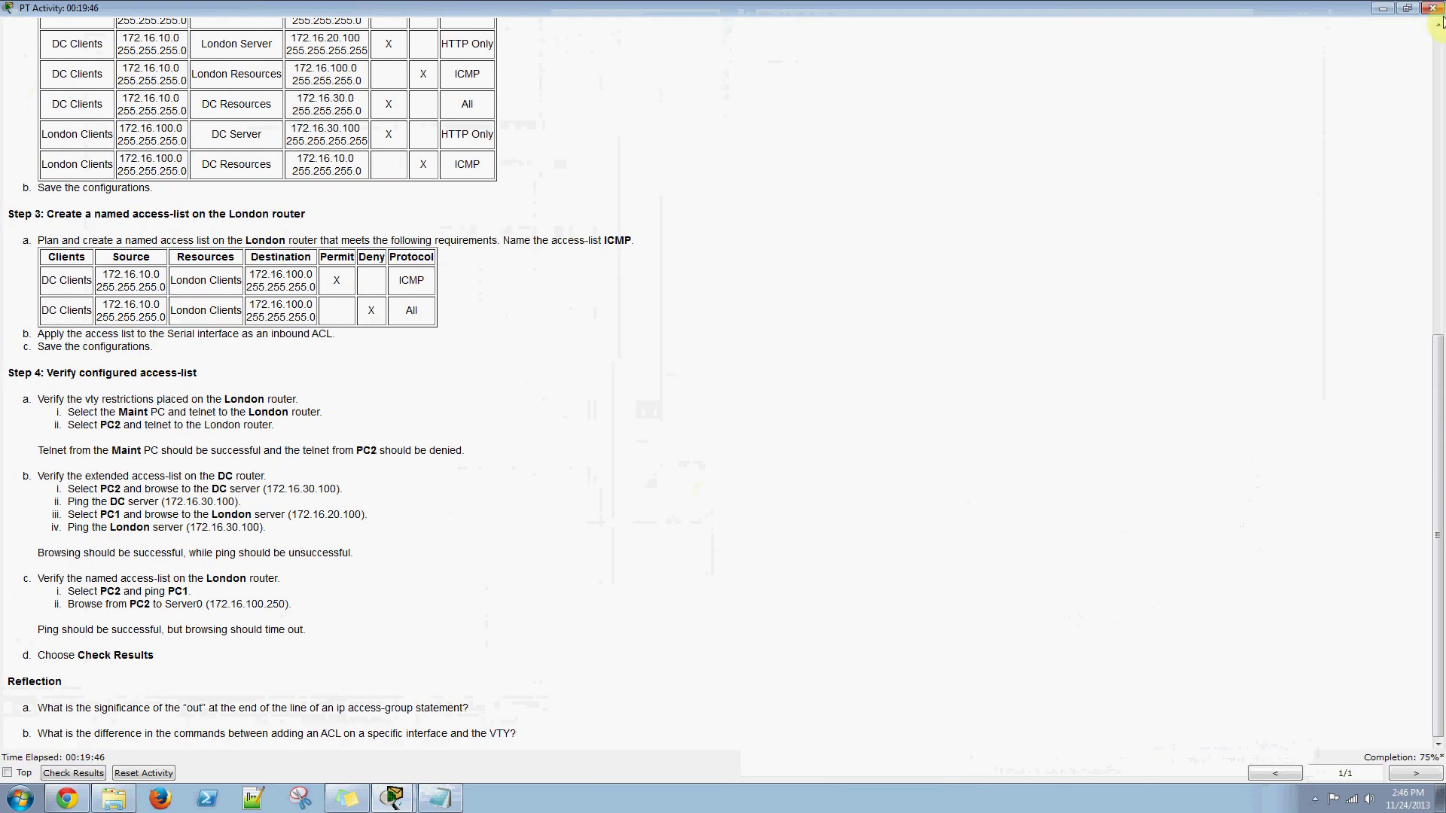
left_click(1407, 7)
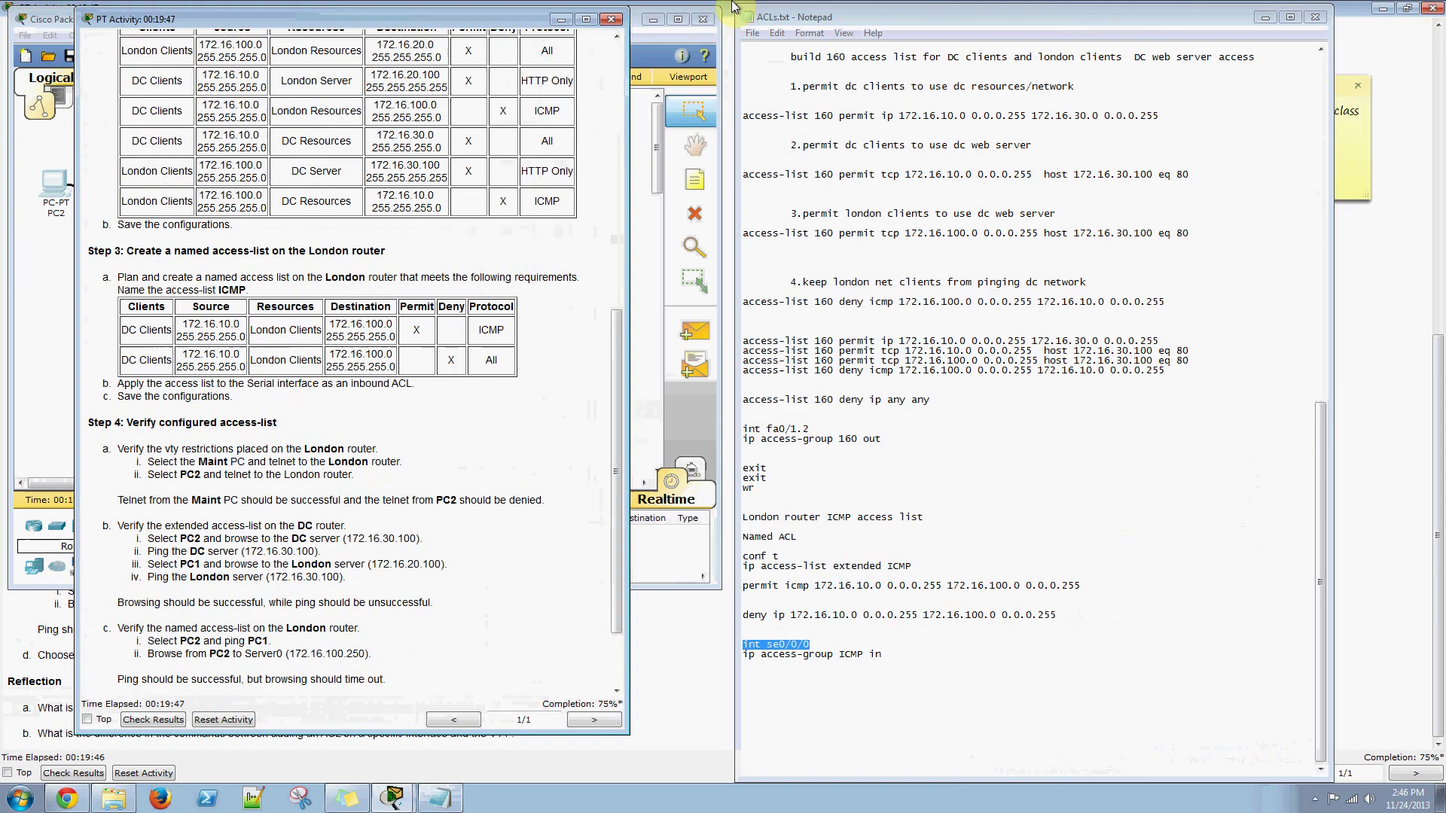
left_click_drag(489, 19, 533, 128)
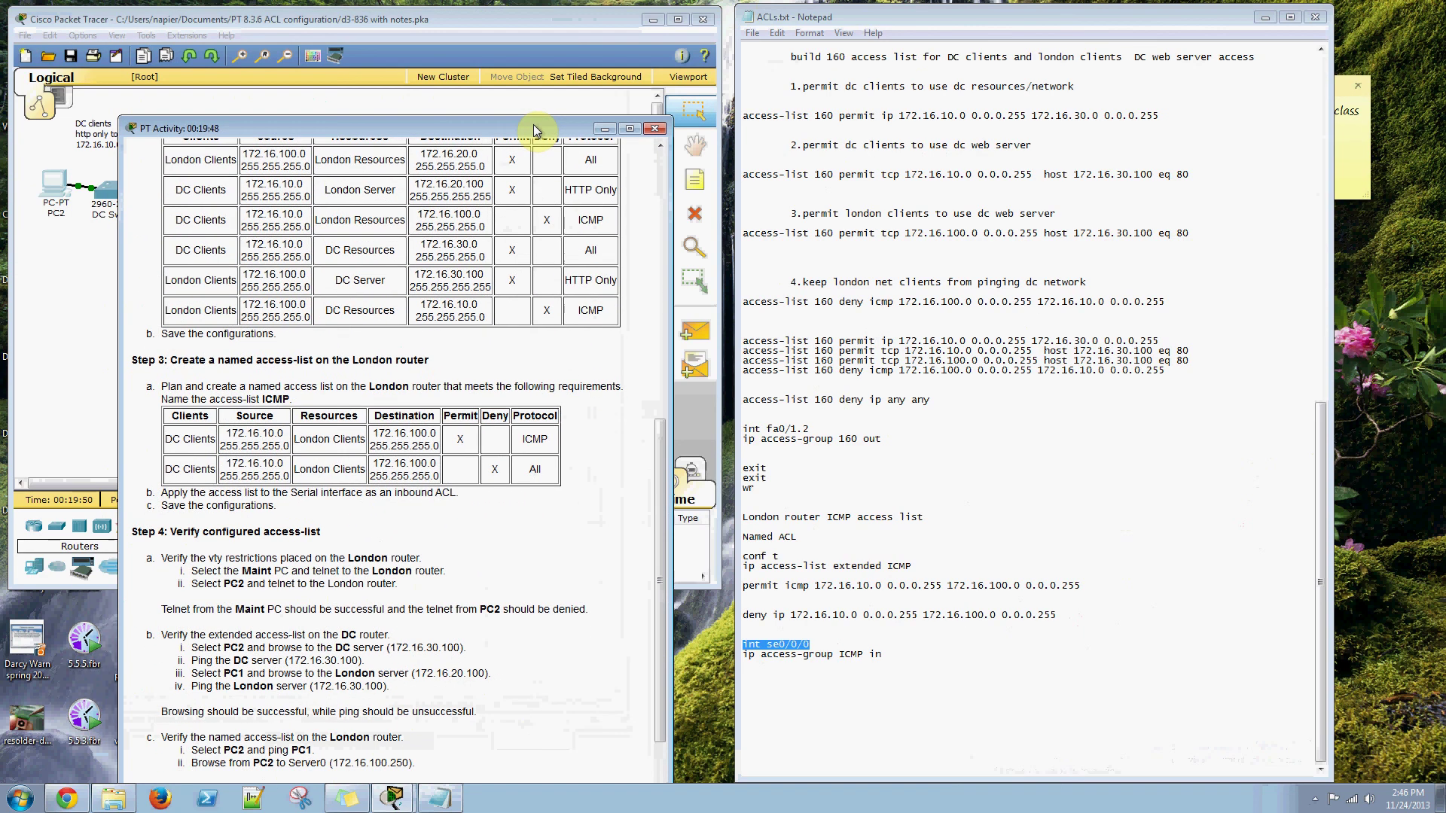
left_click(1313, 799)
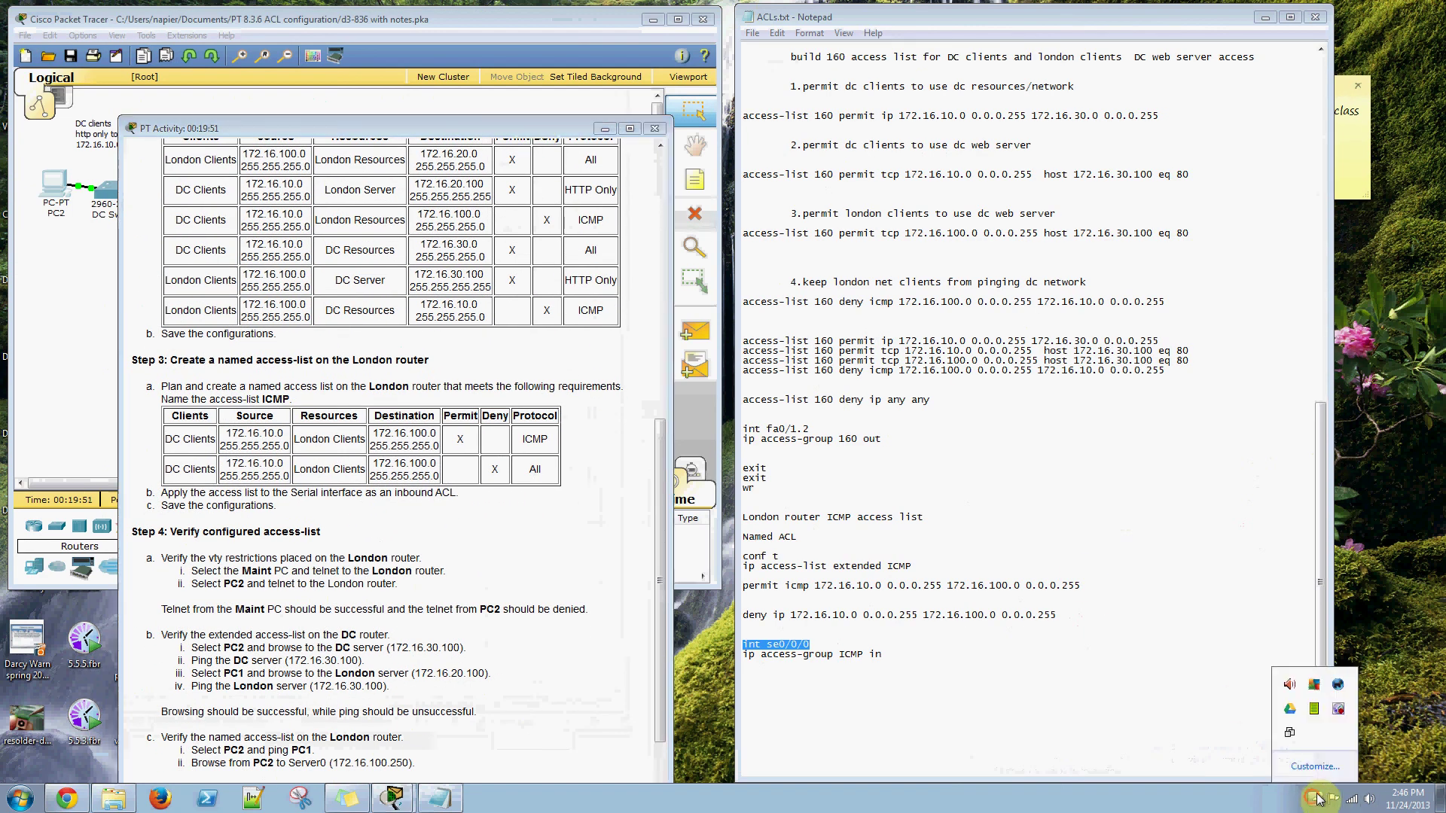